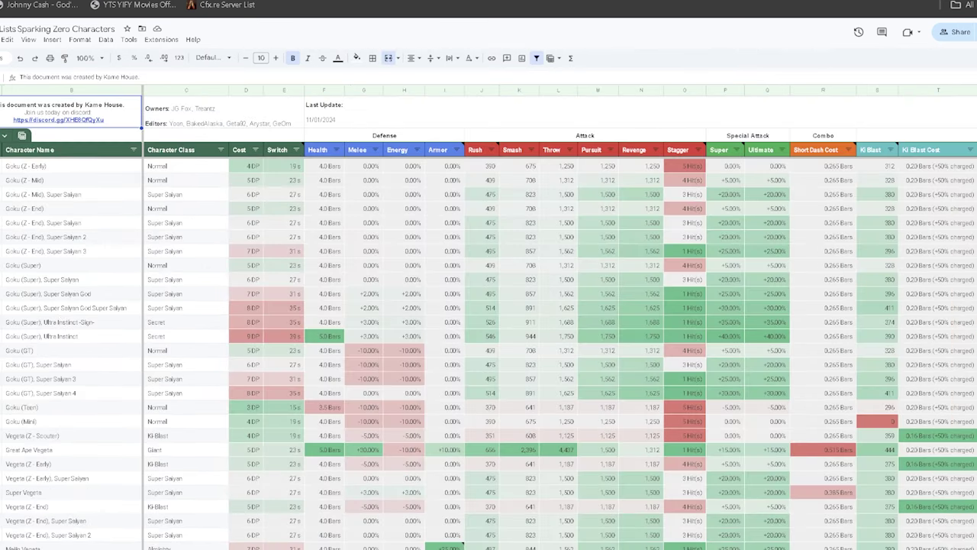
Step: Look across the character stat columns from Defense and Attack through Ki, Skill Points and Miscellaneous
{"action": "scroll", "coordinate": [560, 345], "scroll_direction": "right", "scroll_amount": 10}
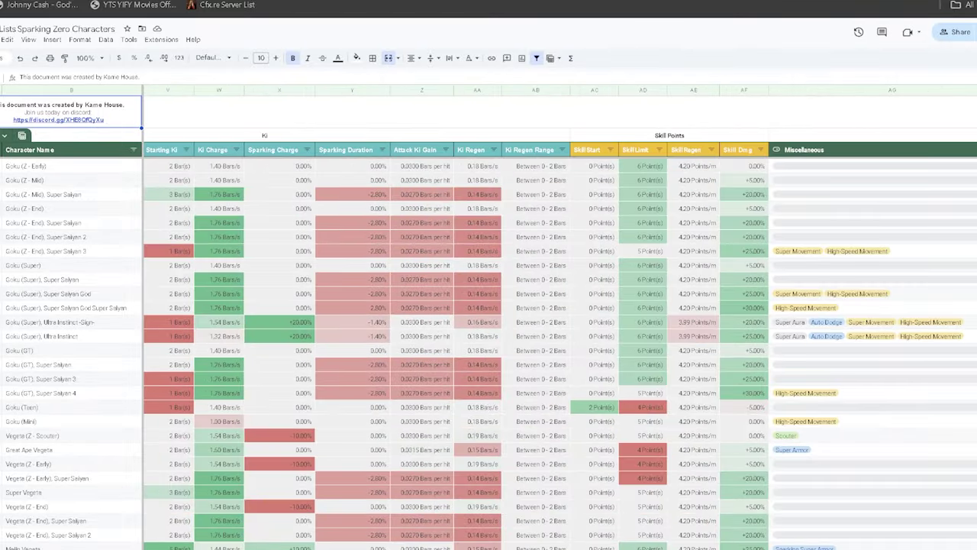
{"action": "scroll", "coordinate": [560, 345], "scroll_direction": "left", "scroll_amount": 5}
{"action": "scroll", "coordinate": [559, 345], "scroll_direction": "right", "scroll_amount": 5}
{"action": "scroll", "coordinate": [560, 345], "scroll_direction": "left", "scroll_amount": 10}
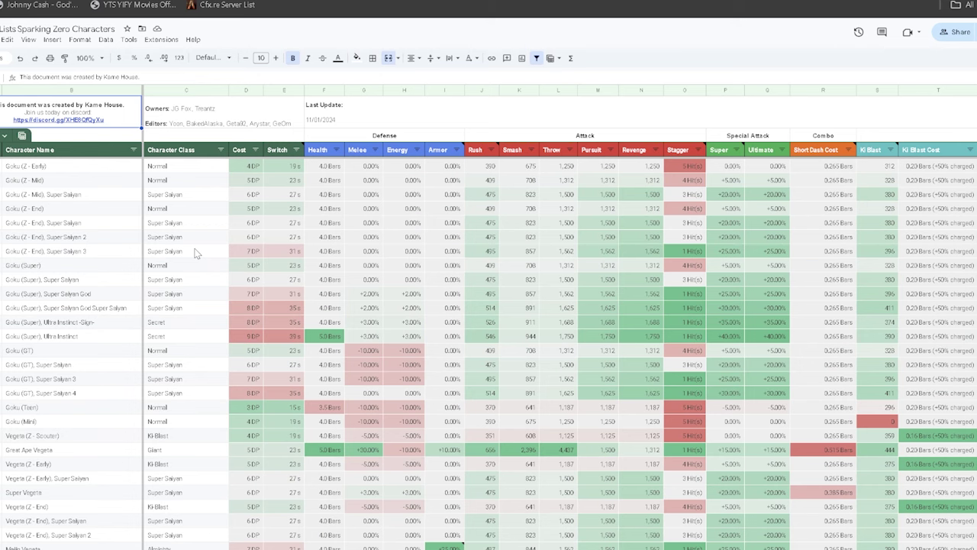
Step: Search the character sheet for "zarbon" and view the matching row
{"action": "key", "text": "ctrl+f"}
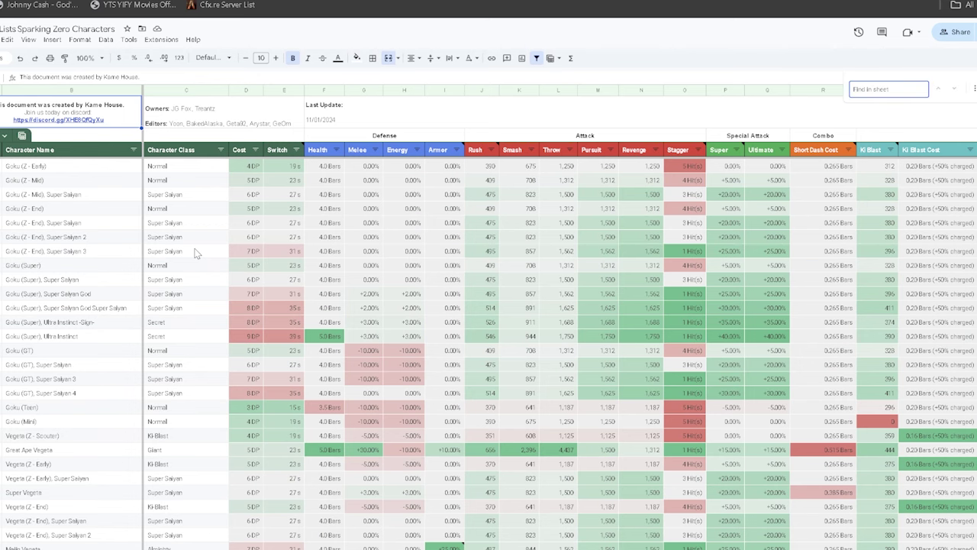
{"action": "type", "text": "zarb"}
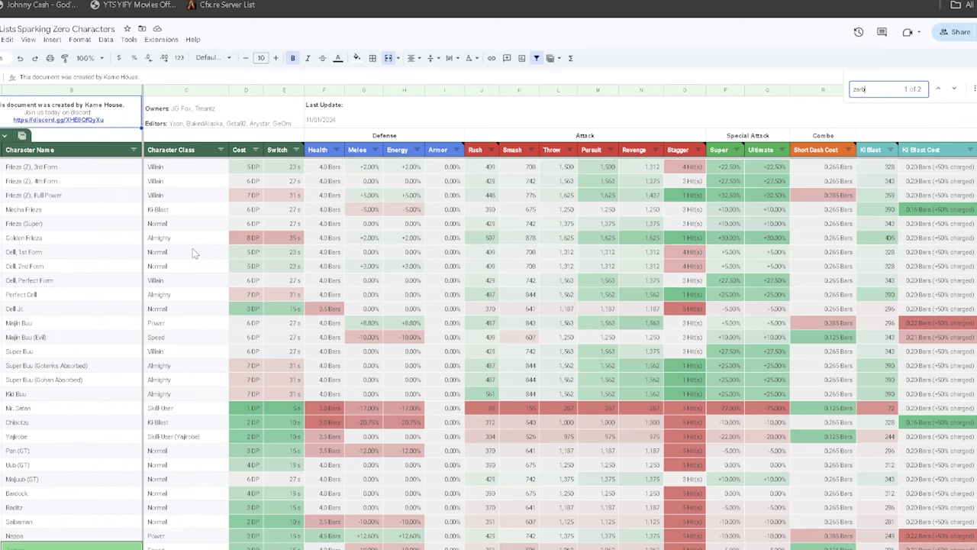
{"action": "type", "text": "on"}
{"action": "scroll", "coordinate": [183, 329], "scroll_direction": "down", "scroll_amount": 2}
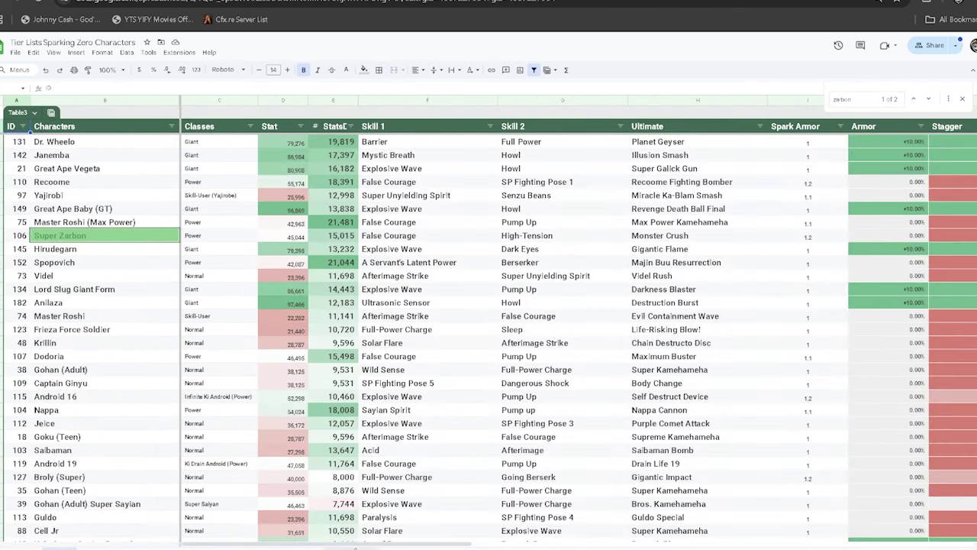
Step: Look over the first characters listed in Table3, including Dr. Wheelo, Janemba, Yajirobi and Master Roshi (Max Power), with their skills and ultimates
{"action": "left_click_drag", "start_coordinate": [355, 545], "coordinate": [333, 544]}
{"action": "left_click", "coordinate": [78, 141]}
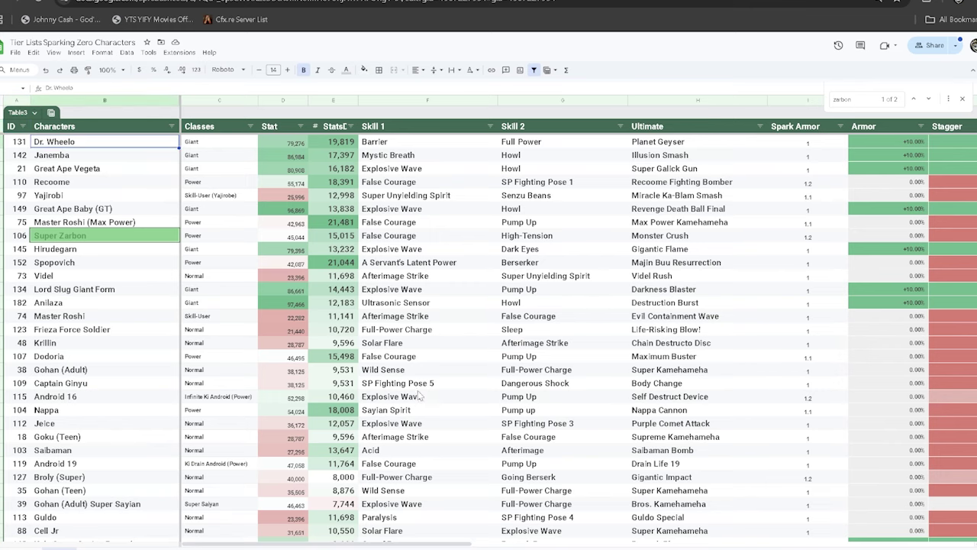
{"action": "scroll", "coordinate": [204, 426], "scroll_direction": "right", "scroll_amount": 1}
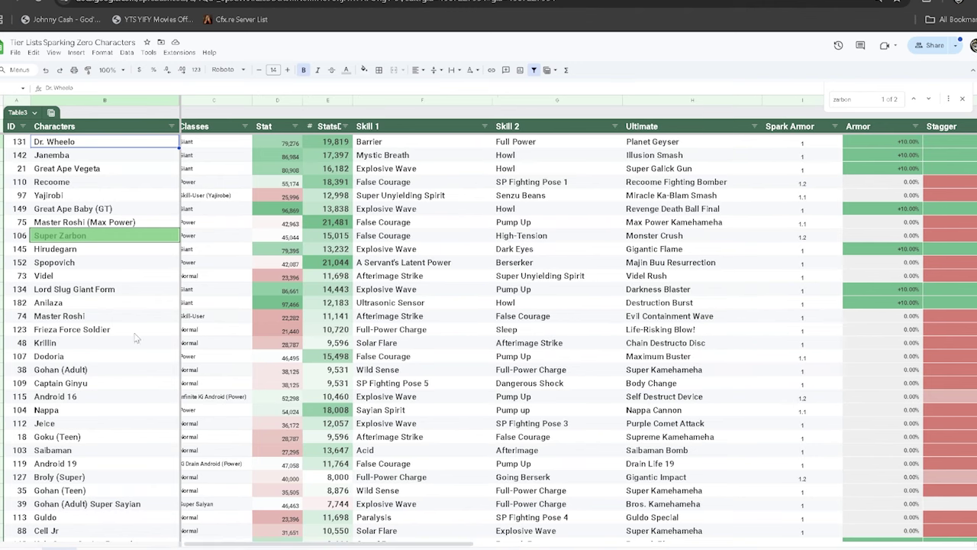
{"action": "left_click", "coordinate": [90, 157]}
{"action": "left_click", "coordinate": [56, 196]}
{"action": "left_click", "coordinate": [75, 222]}
{"action": "left_click", "coordinate": [67, 290]}
{"action": "left_click_drag", "start_coordinate": [126, 144], "coordinate": [154, 143]}
{"action": "scroll", "coordinate": [434, 541], "scroll_direction": "right", "scroll_amount": 3}
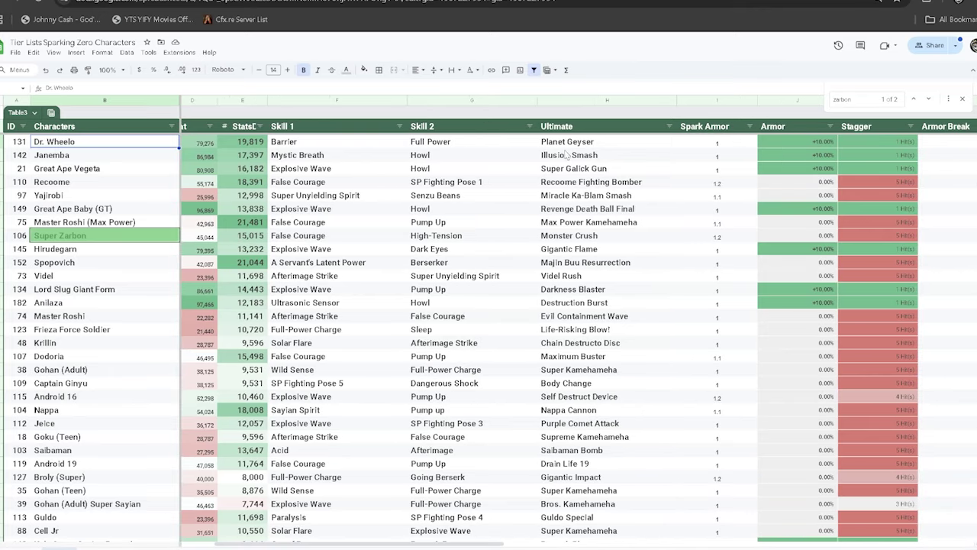
Step: Examine the Spark Armor values of Dr. Wheelo, Janemba, Great Ape Vegeta, Recoome and Yajirobi
{"action": "left_click_drag", "start_coordinate": [473, 543], "coordinate": [609, 542]}
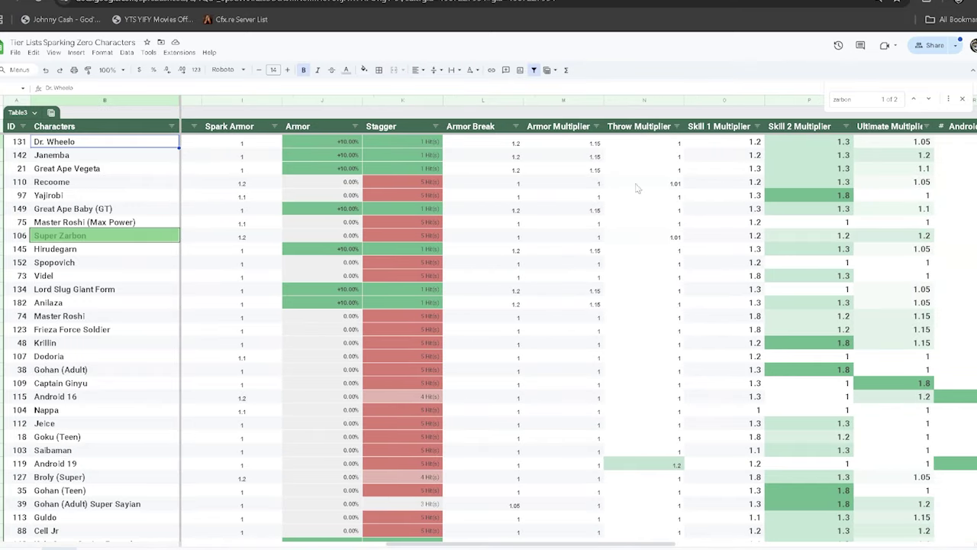
{"action": "left_click", "coordinate": [242, 143]}
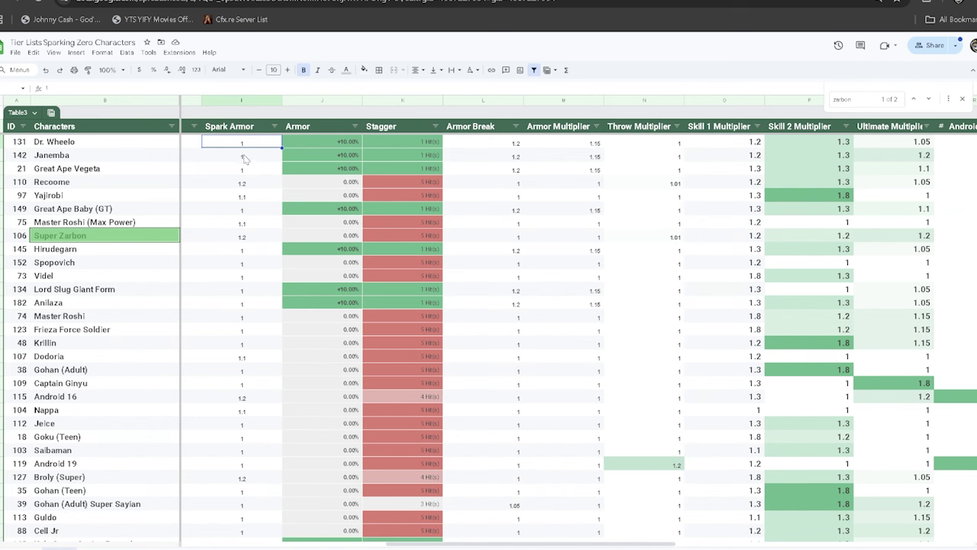
{"action": "left_click", "coordinate": [229, 157]}
{"action": "left_click", "coordinate": [227, 174]}
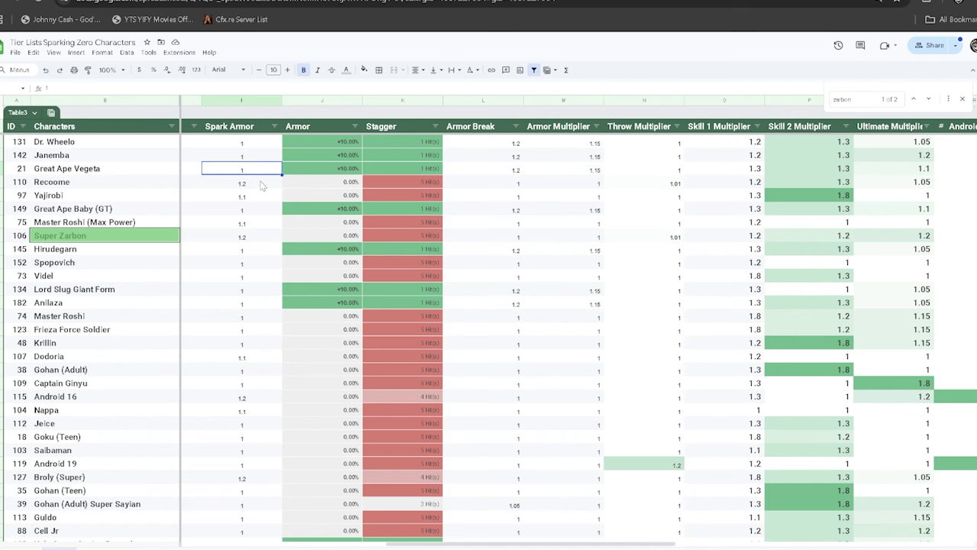
{"action": "left_click", "coordinate": [236, 197]}
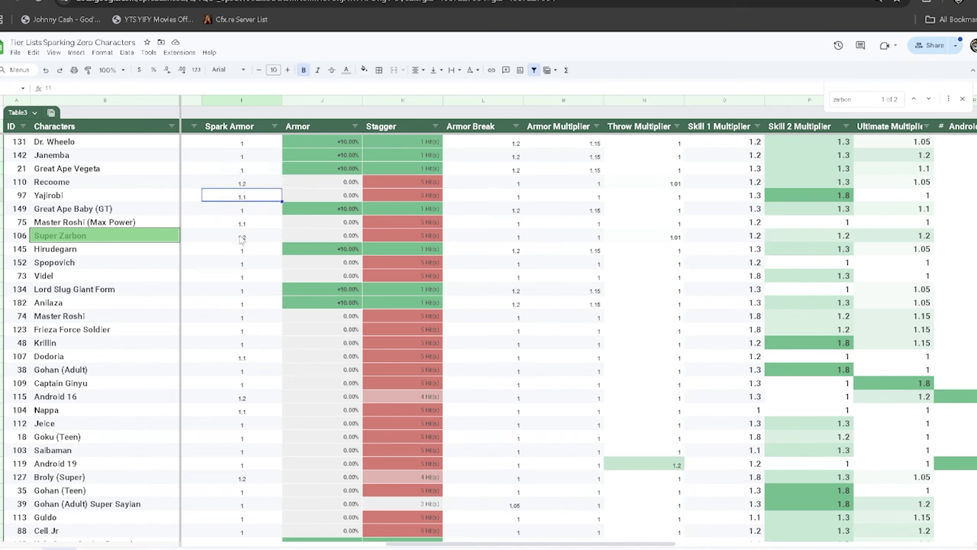
{"action": "left_click", "coordinate": [236, 182]}
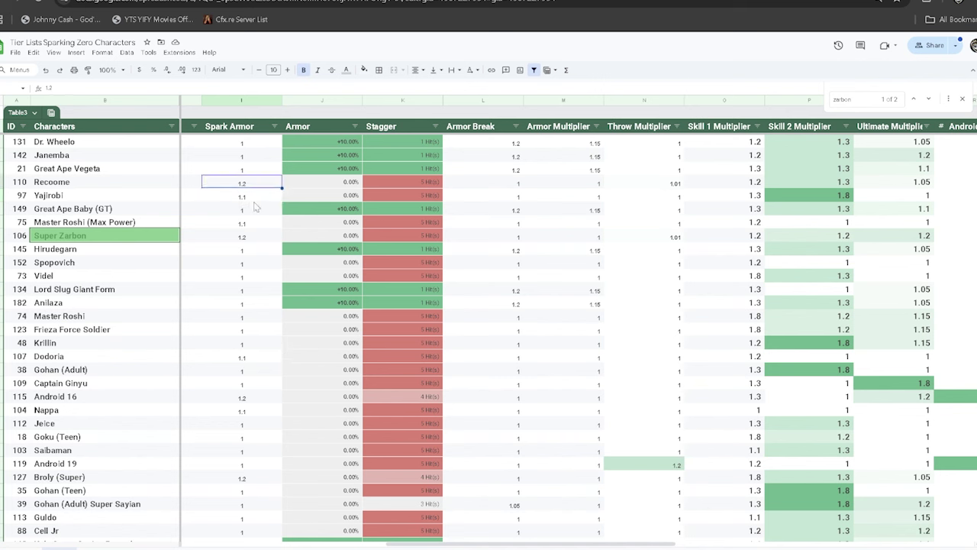
{"action": "left_click", "coordinate": [255, 197]}
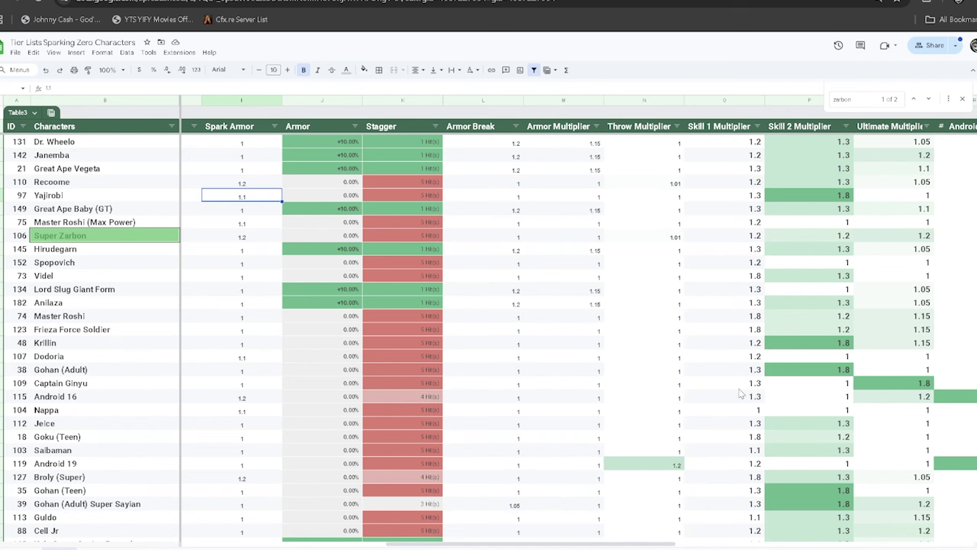
{"action": "left_click", "coordinate": [254, 184]}
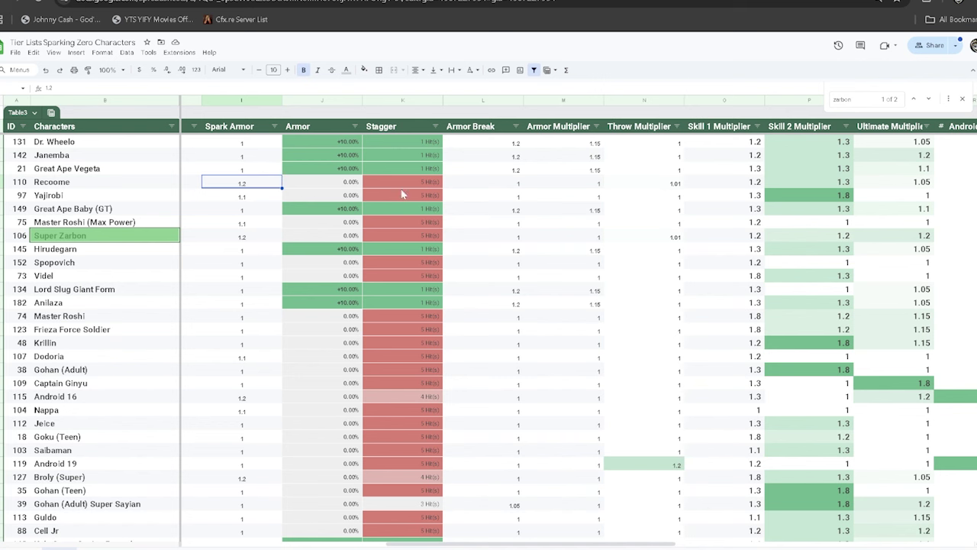
Step: Compare the Armor percentages with the Armor Multiplier formulas for Dr. Wheelo, Janemba and Great Ape Vegeta
{"action": "left_click", "coordinate": [344, 169]}
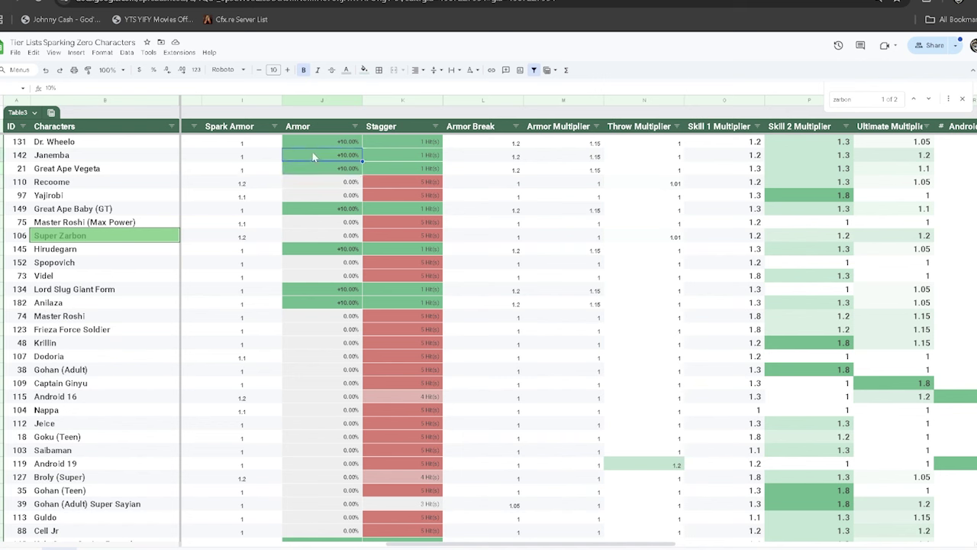
{"action": "key", "text": "Up"}
{"action": "key", "text": "Up"}
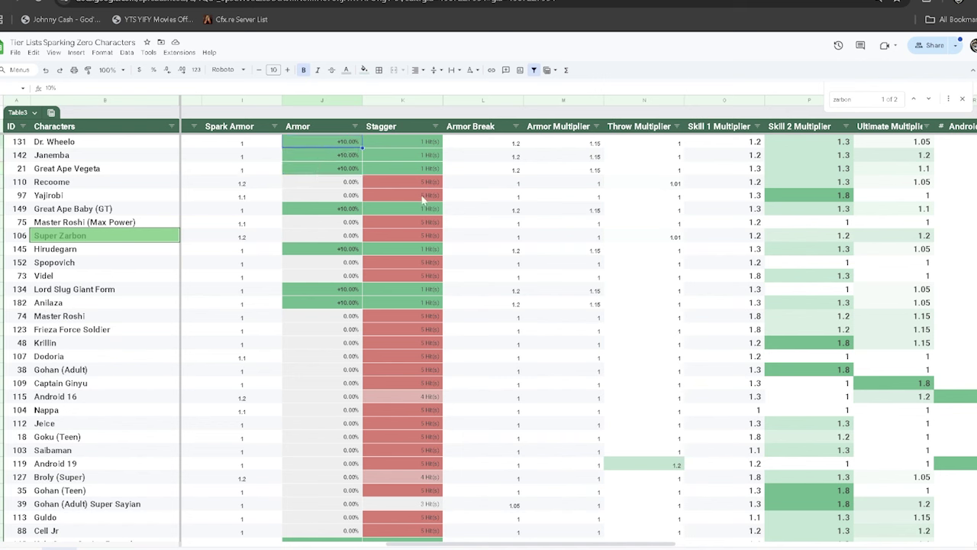
{"action": "left_click", "coordinate": [589, 145]}
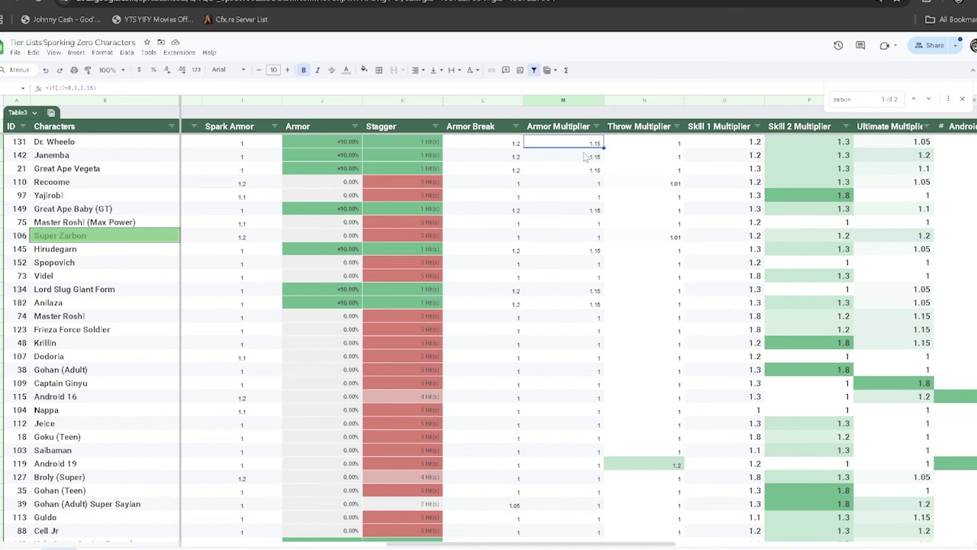
{"action": "left_click", "coordinate": [584, 157]}
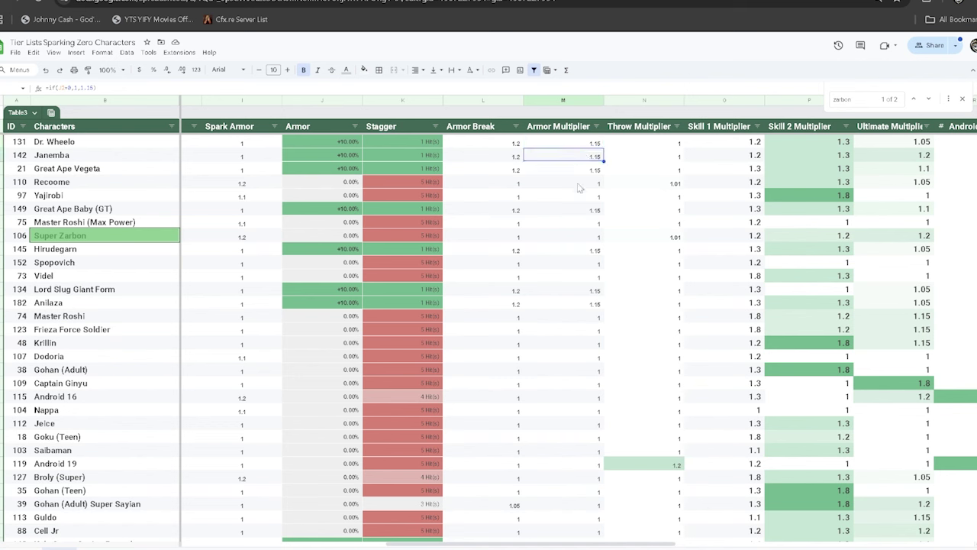
{"action": "left_click", "coordinate": [590, 170]}
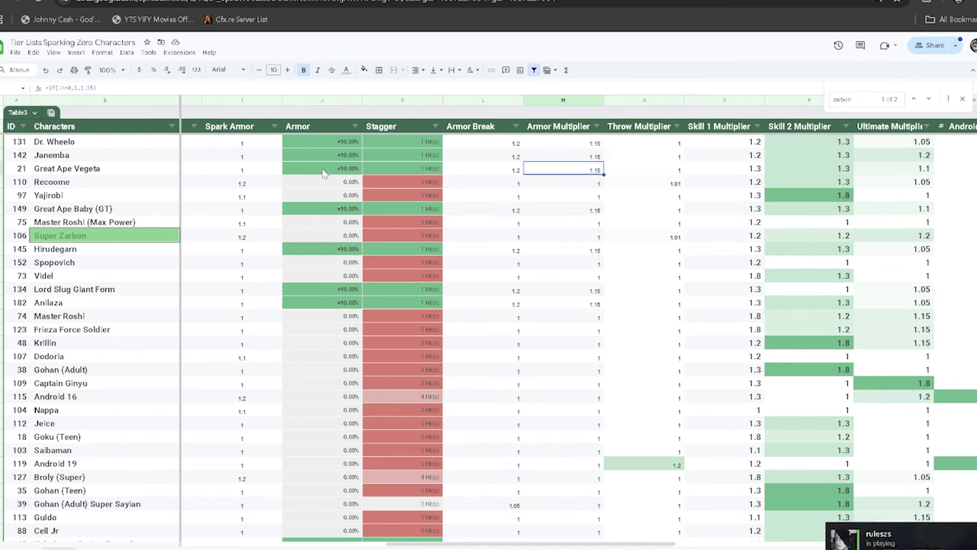
Step: Check the Stagger values of Dr. Wheelo, Janemba, Great Ape Vegeta and Android 16
{"action": "left_click", "coordinate": [388, 142]}
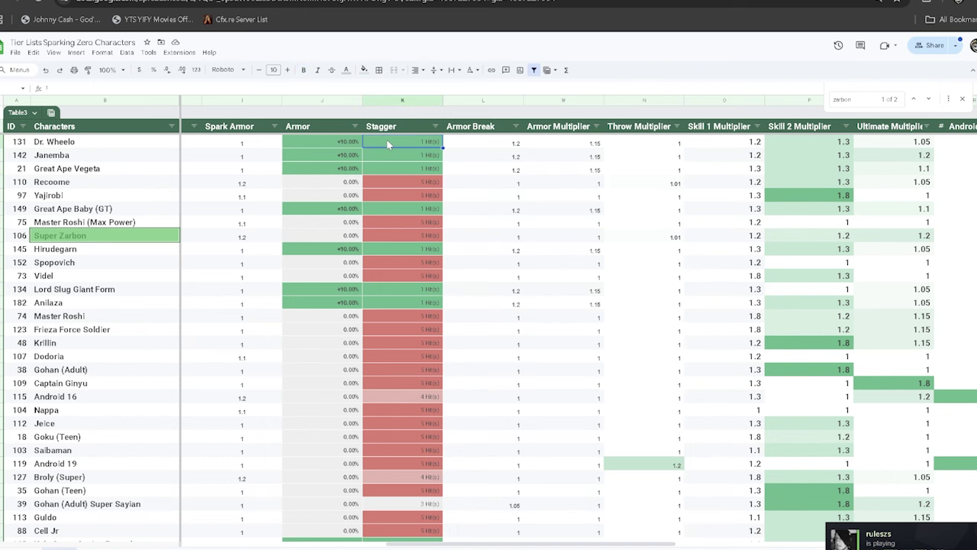
{"action": "left_click", "coordinate": [411, 157]}
{"action": "left_click", "coordinate": [390, 172]}
{"action": "scroll", "coordinate": [390, 206], "scroll_direction": "down", "scroll_amount": 3}
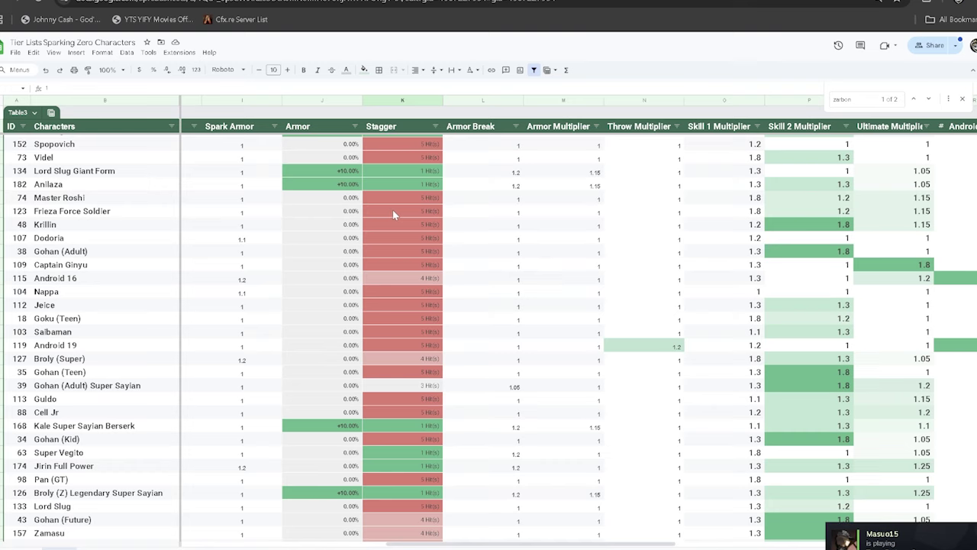
{"action": "scroll", "coordinate": [392, 215], "scroll_direction": "down", "scroll_amount": 2}
{"action": "left_click", "coordinate": [393, 219]}
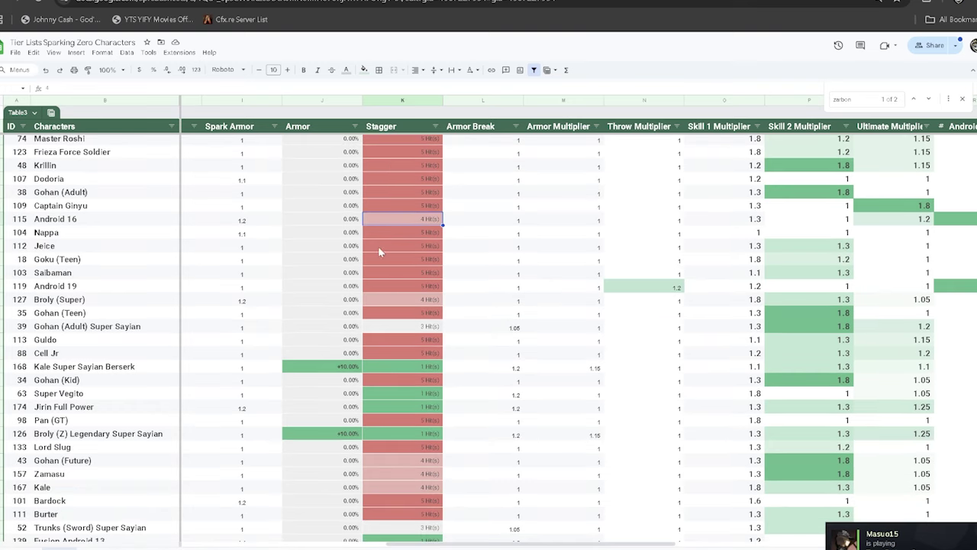
Step: Examine the Armor Break values against Stagger for Dr. Wheelo, Recoome, Gohan (Adult) Super Sayian and the characters further down
{"action": "scroll", "coordinate": [427, 284], "scroll_direction": "up", "scroll_amount": 4}
{"action": "left_click", "coordinate": [484, 145]}
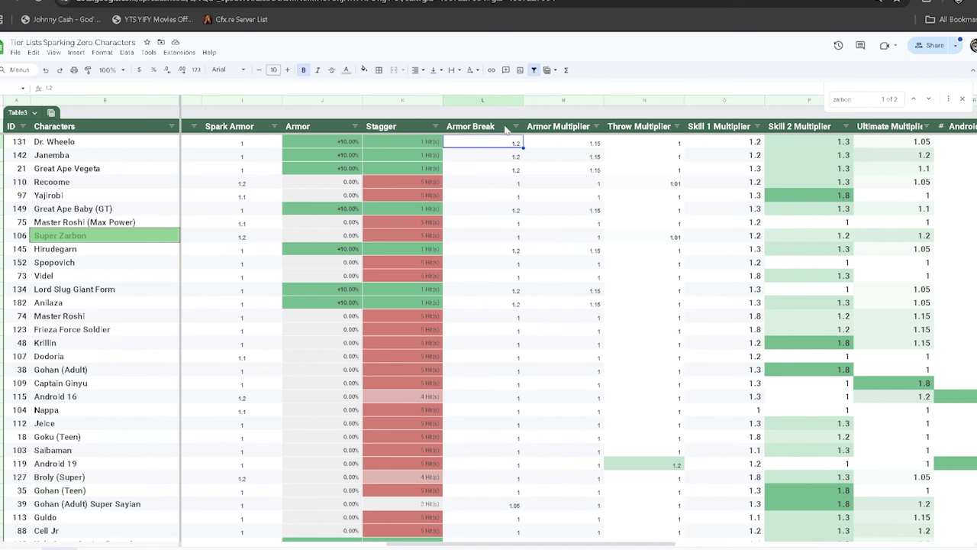
{"action": "left_click", "coordinate": [471, 184]}
{"action": "scroll", "coordinate": [458, 271], "scroll_direction": "down", "scroll_amount": 3}
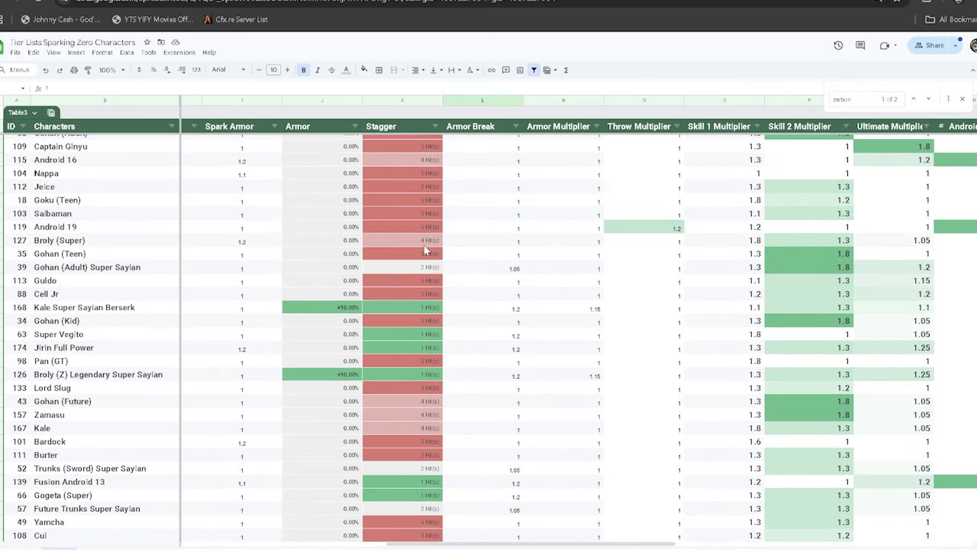
{"action": "left_click", "coordinate": [521, 269]}
{"action": "scroll", "coordinate": [504, 313], "scroll_direction": "down", "scroll_amount": 3}
{"action": "scroll", "coordinate": [495, 284], "scroll_direction": "down", "scroll_amount": 3}
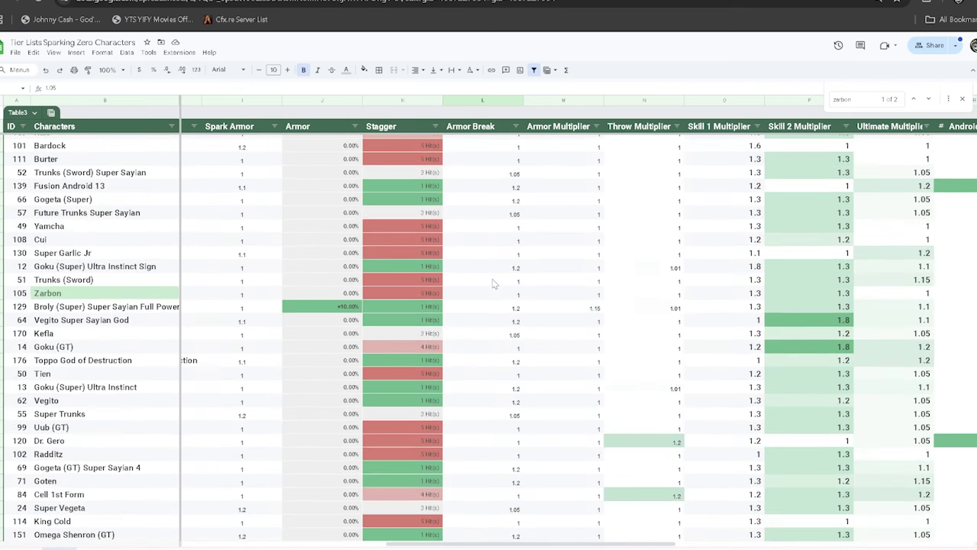
{"action": "scroll", "coordinate": [482, 304], "scroll_direction": "up", "scroll_amount": 4}
{"action": "scroll", "coordinate": [482, 303], "scroll_direction": "up", "scroll_amount": 1}
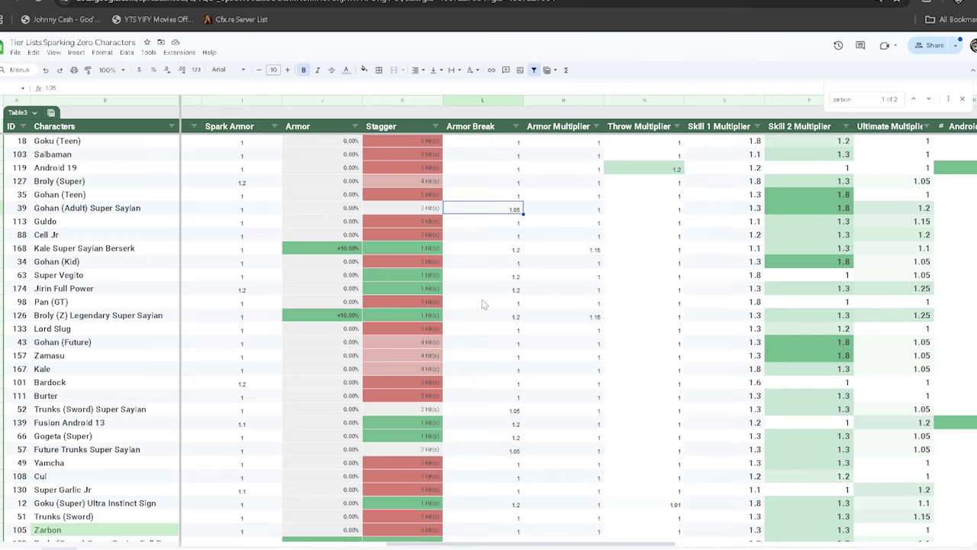
{"action": "scroll", "coordinate": [482, 304], "scroll_direction": "up", "scroll_amount": 4}
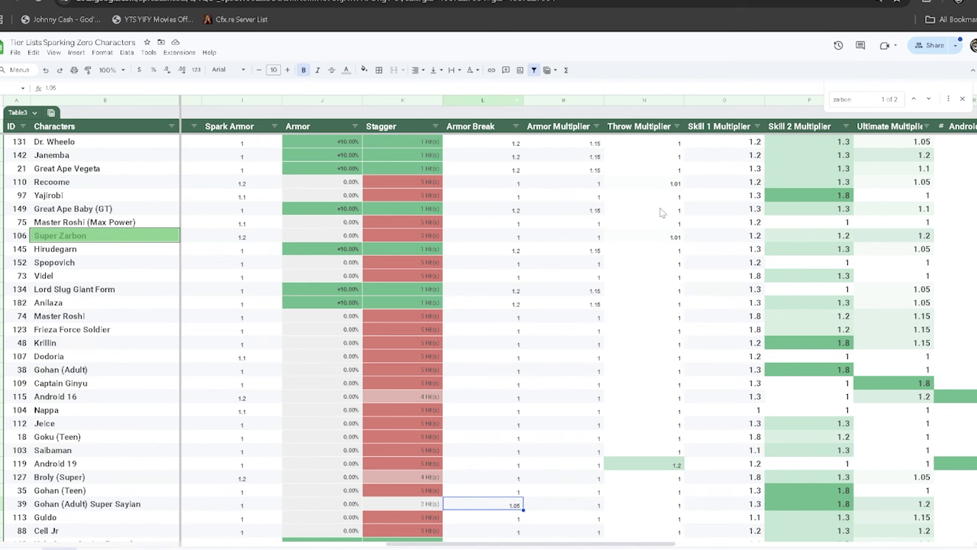
Step: Check the Throw Multiplier values of Super Zarbon, Master Roshi (Max Power) and Android 19
{"action": "left_click", "coordinate": [662, 239]}
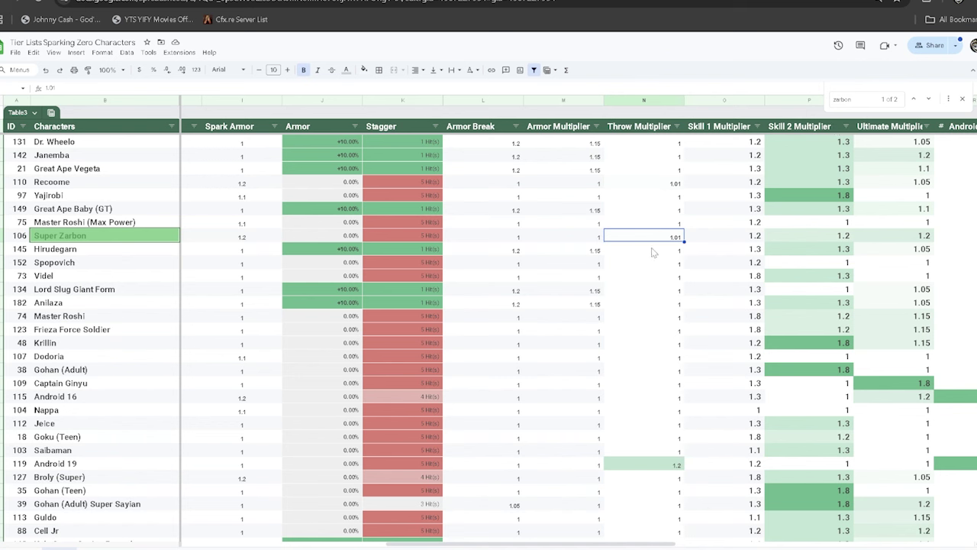
{"action": "left_click", "coordinate": [663, 224]}
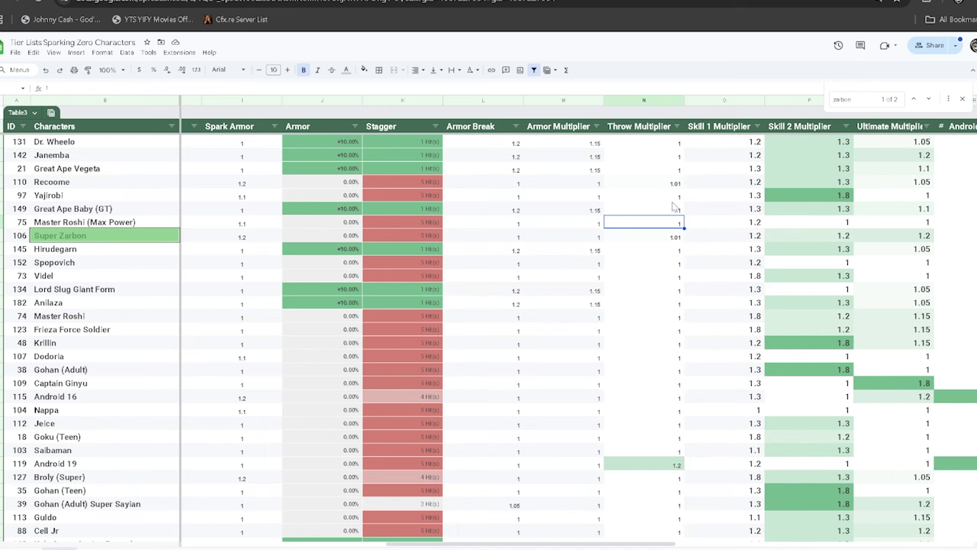
{"action": "scroll", "coordinate": [651, 280], "scroll_direction": "down", "scroll_amount": 1}
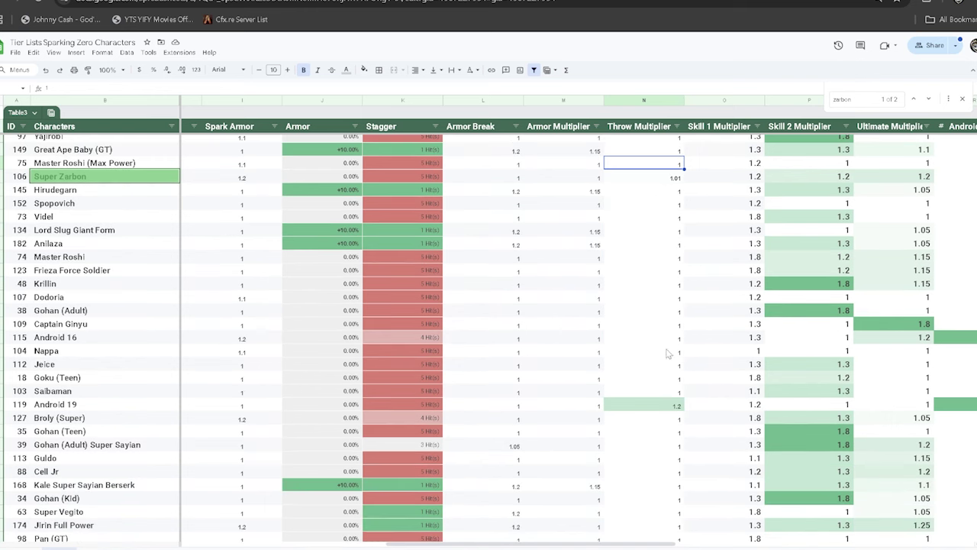
{"action": "left_click", "coordinate": [653, 407]}
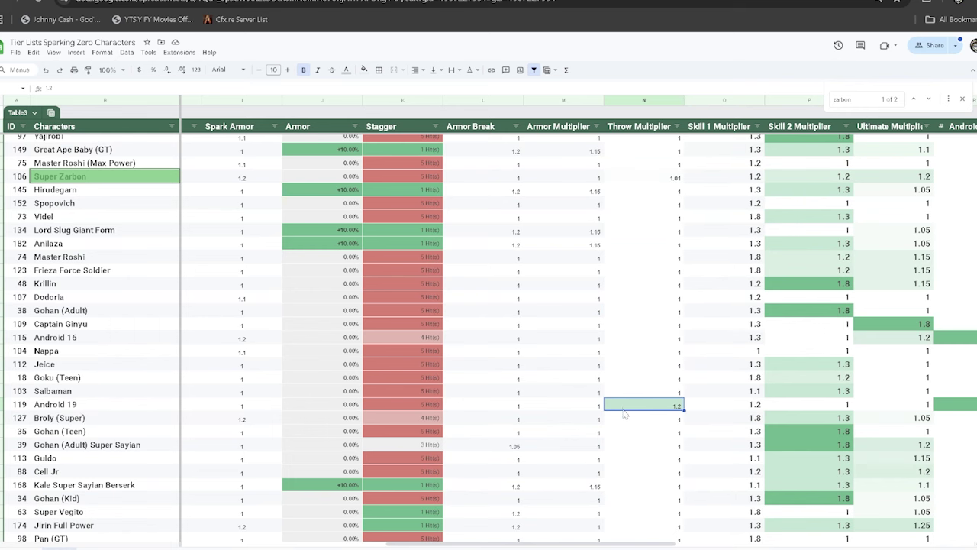
{"action": "scroll", "coordinate": [625, 413], "scroll_direction": "down", "scroll_amount": 5}
{"action": "scroll", "coordinate": [623, 418], "scroll_direction": "up", "scroll_amount": 3}
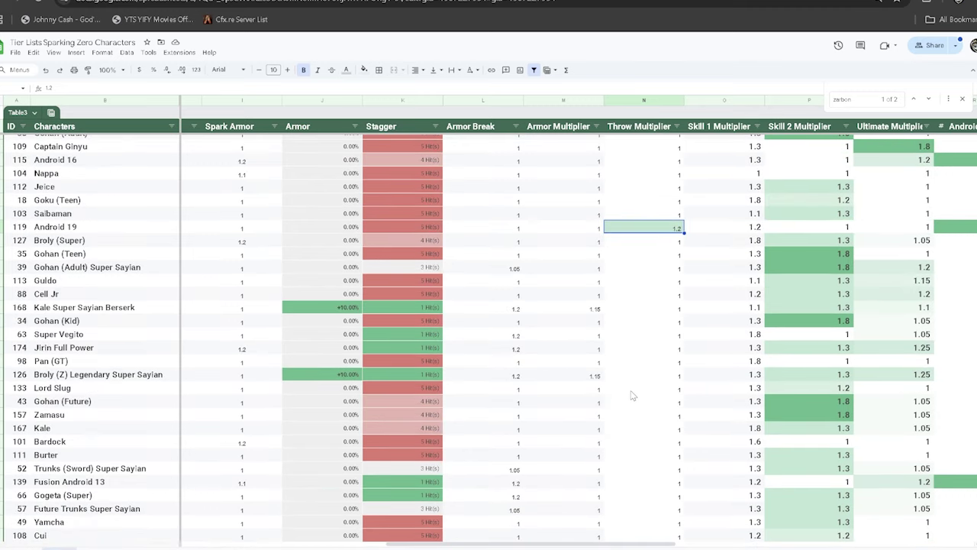
Step: Examine the Throw Multiplier values of Dr. Gero, Cell 1st Form and Cell 2nd Form further down the list
{"action": "scroll", "coordinate": [631, 396], "scroll_direction": "down", "scroll_amount": 4}
{"action": "scroll", "coordinate": [630, 395], "scroll_direction": "down", "scroll_amount": 4}
{"action": "left_click", "coordinate": [631, 384]}
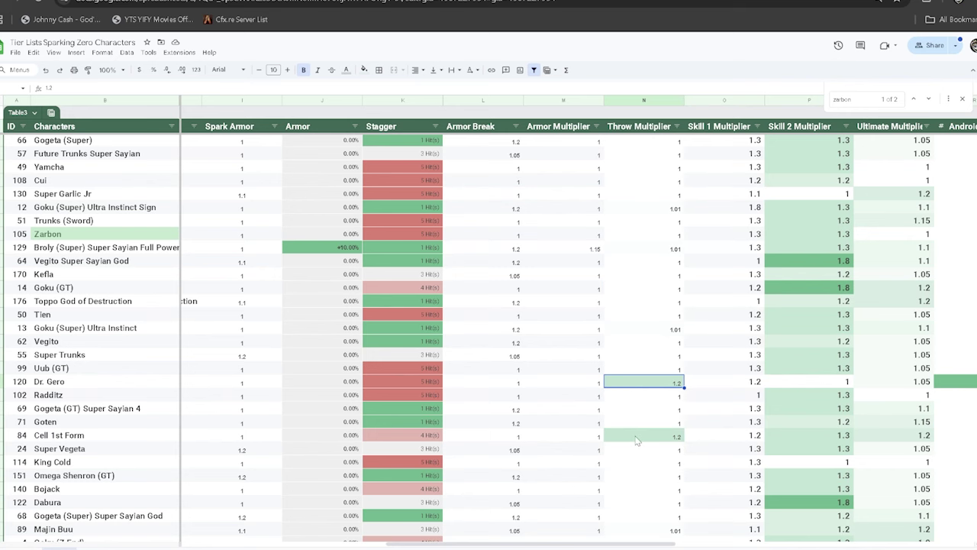
{"action": "left_click", "coordinate": [638, 439]}
{"action": "scroll", "coordinate": [635, 437], "scroll_direction": "down", "scroll_amount": 4}
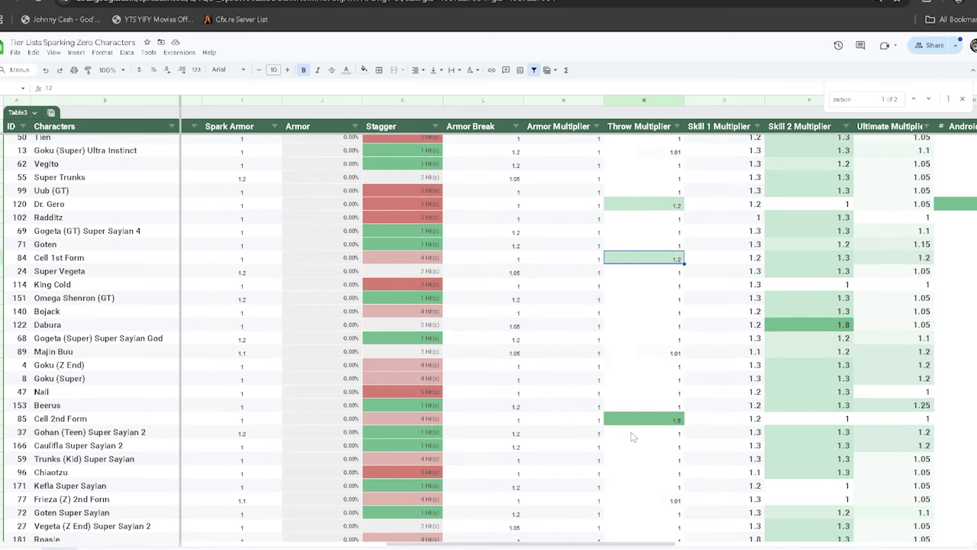
{"action": "left_click", "coordinate": [631, 421]}
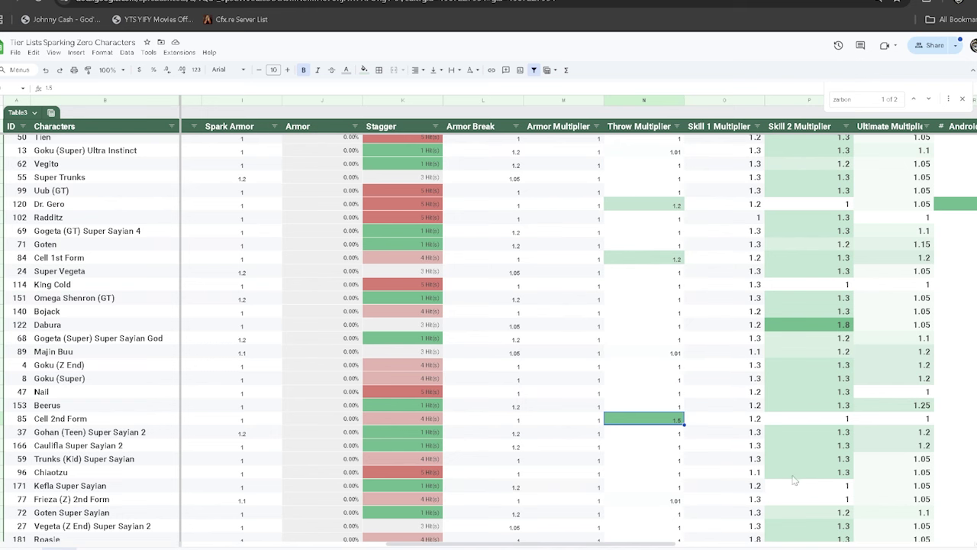
Step: Inspect the Skill 1 Multiplier lookup formulas of Dr. Wheelo and Videl alongside the characters' Skill 1 names
{"action": "scroll", "coordinate": [771, 344], "scroll_direction": "up", "scroll_amount": 3}
{"action": "scroll", "coordinate": [750, 351], "scroll_direction": "up", "scroll_amount": 12}
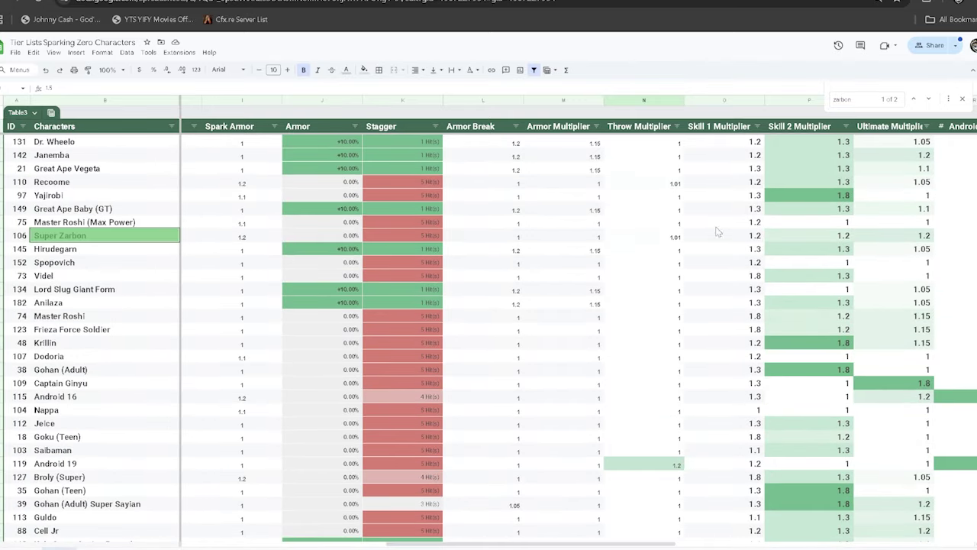
{"action": "left_click", "coordinate": [728, 143]}
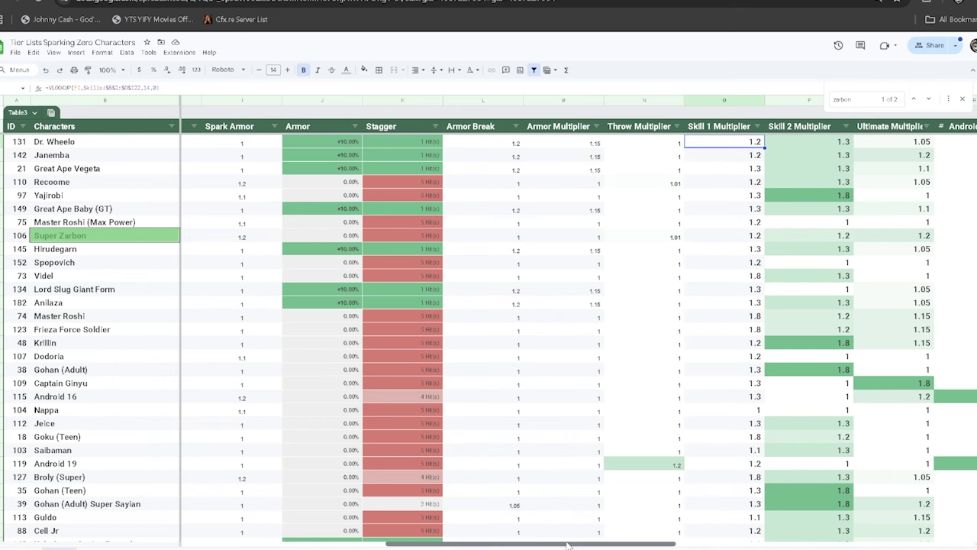
{"action": "left_click_drag", "start_coordinate": [563, 546], "coordinate": [537, 529]}
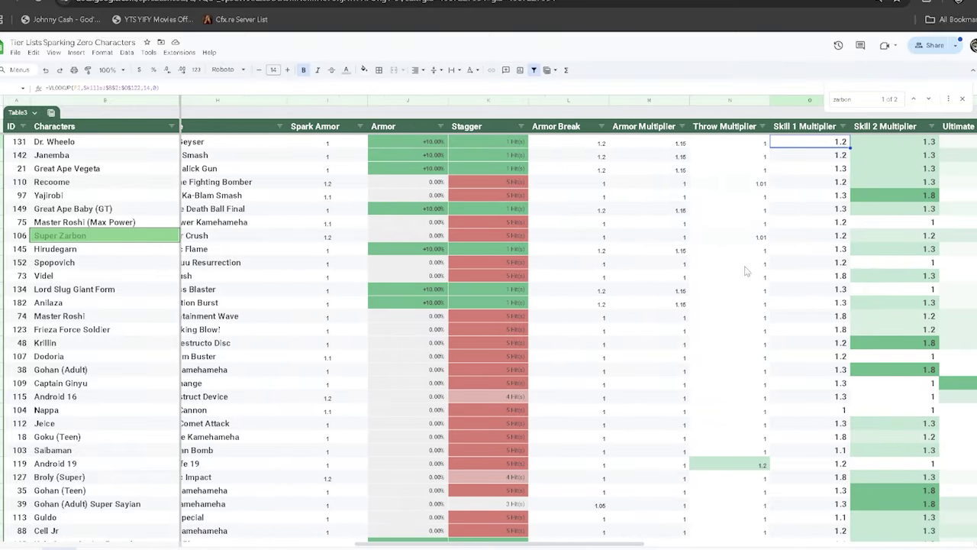
{"action": "left_click", "coordinate": [828, 279]}
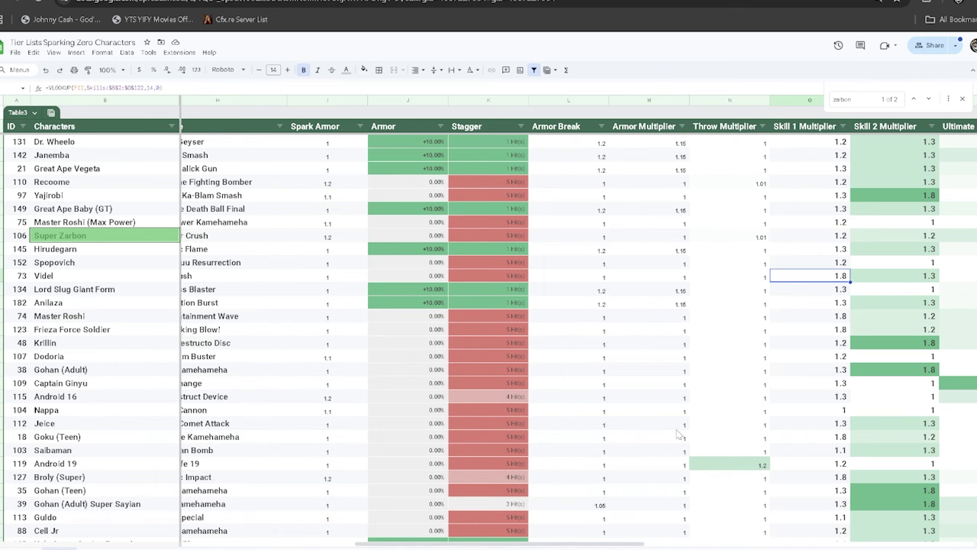
{"action": "left_click_drag", "start_coordinate": [561, 543], "coordinate": [425, 547]}
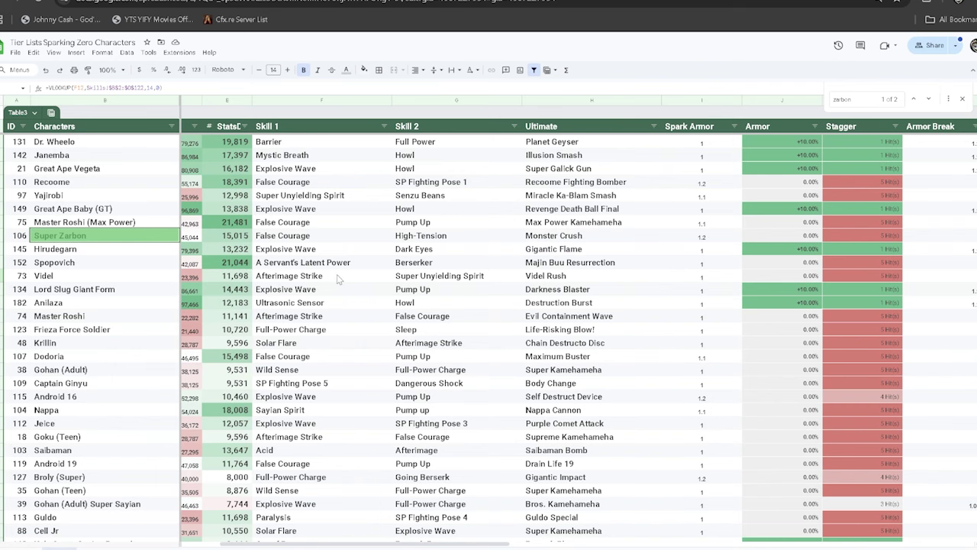
Step: Review the skill multipliers alongside the score columns and inspect Gohan (Teen)'s Skill 1 Multiplier formula
{"action": "left_click_drag", "start_coordinate": [424, 543], "coordinate": [772, 547]}
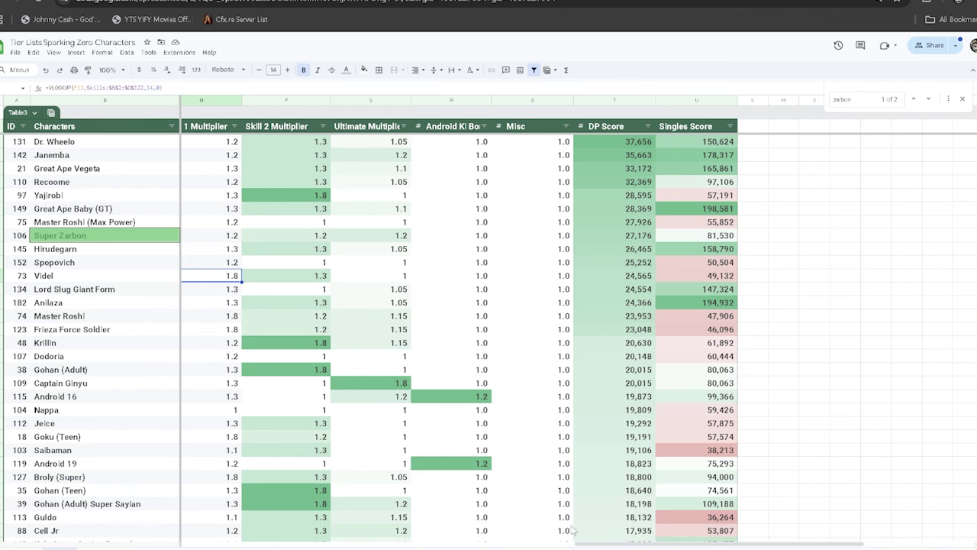
{"action": "left_click_drag", "start_coordinate": [620, 545], "coordinate": [505, 545]}
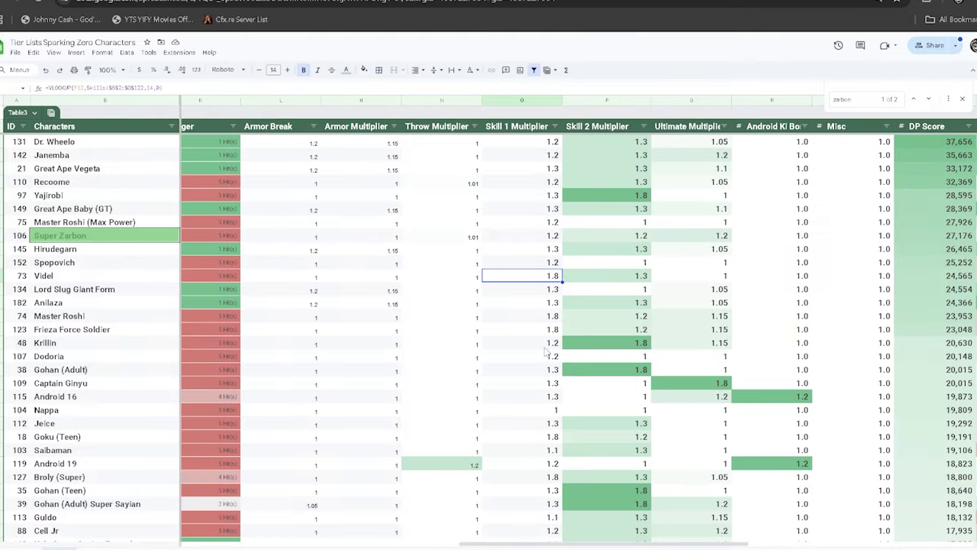
{"action": "scroll", "coordinate": [529, 297], "scroll_direction": "down", "scroll_amount": 5}
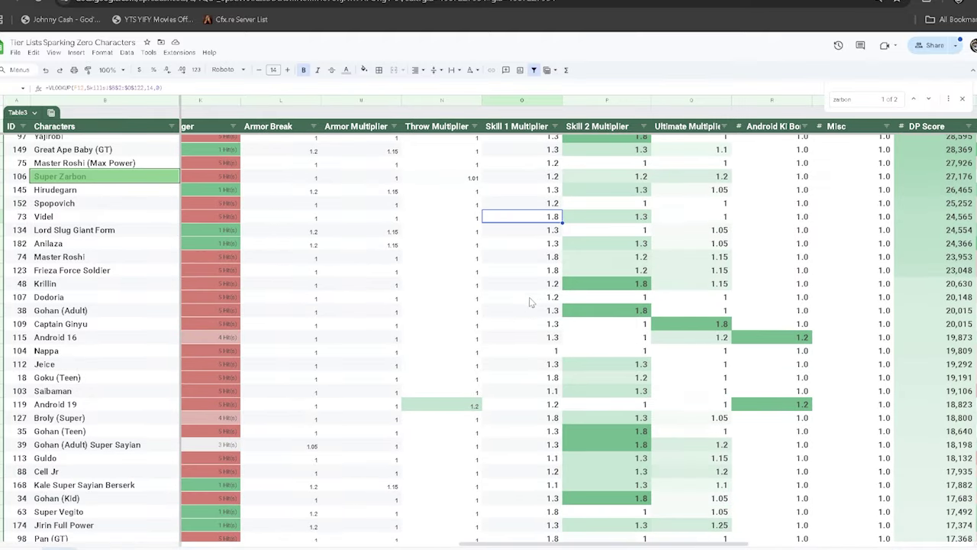
{"action": "left_click", "coordinate": [542, 314]}
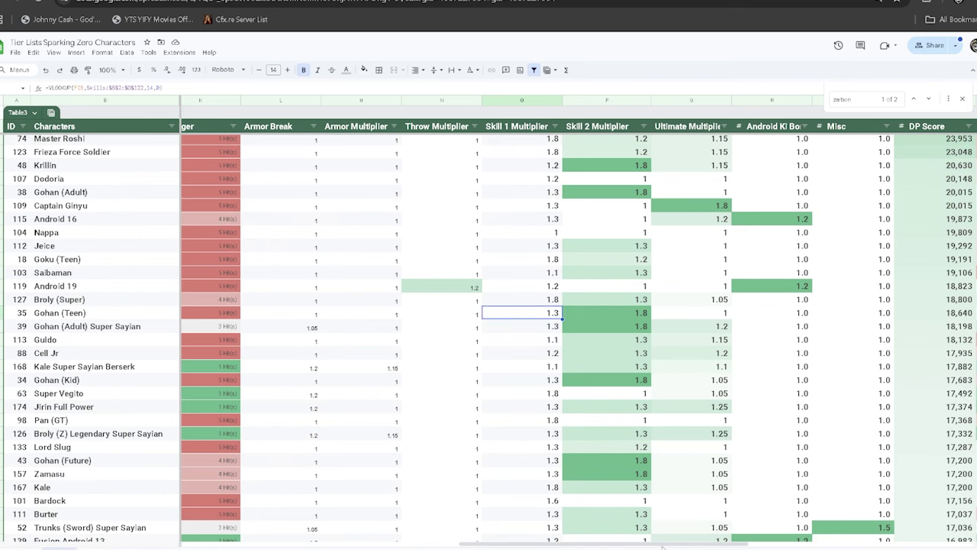
Step: Compare the Skill 1 and Skill 2 names with their multipliers and inspect Android 19's Skill 2 Multiplier formula
{"action": "left_click_drag", "start_coordinate": [663, 547], "coordinate": [450, 547]}
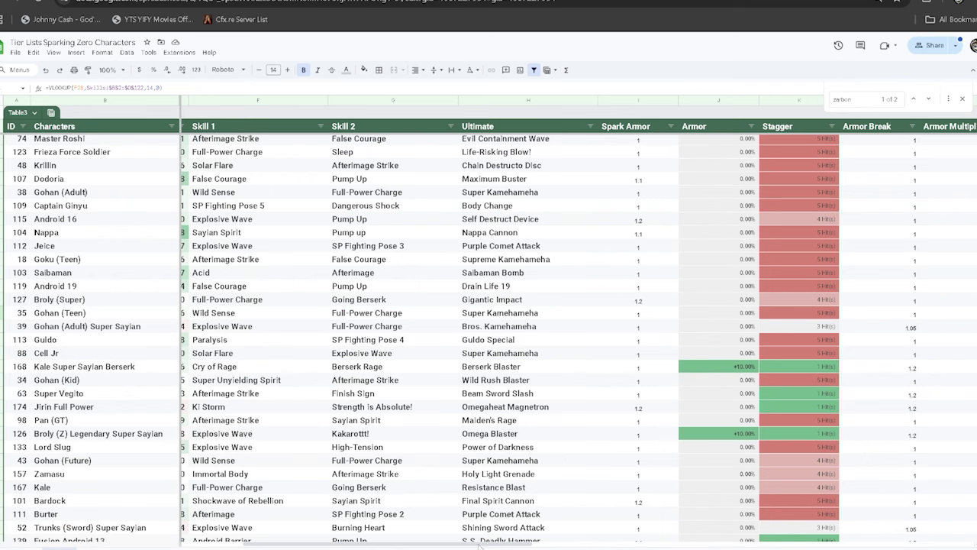
{"action": "left_click_drag", "start_coordinate": [478, 547], "coordinate": [563, 546]}
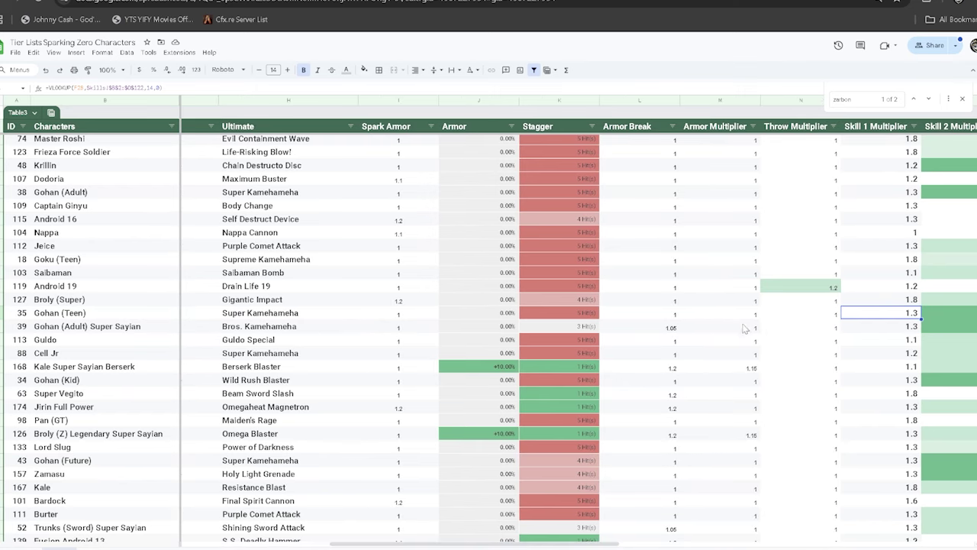
{"action": "scroll", "coordinate": [777, 321], "scroll_direction": "down", "scroll_amount": 3}
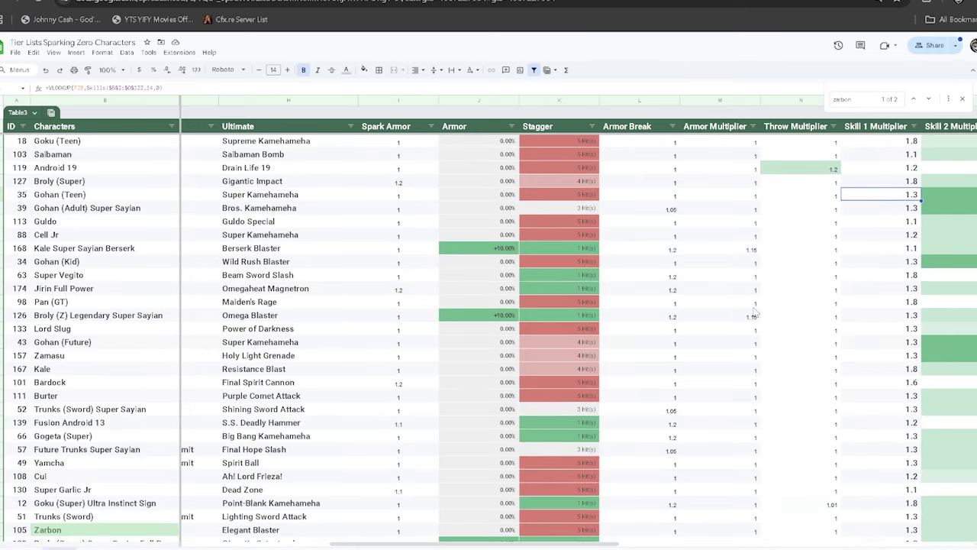
{"action": "left_click_drag", "start_coordinate": [556, 545], "coordinate": [643, 545]}
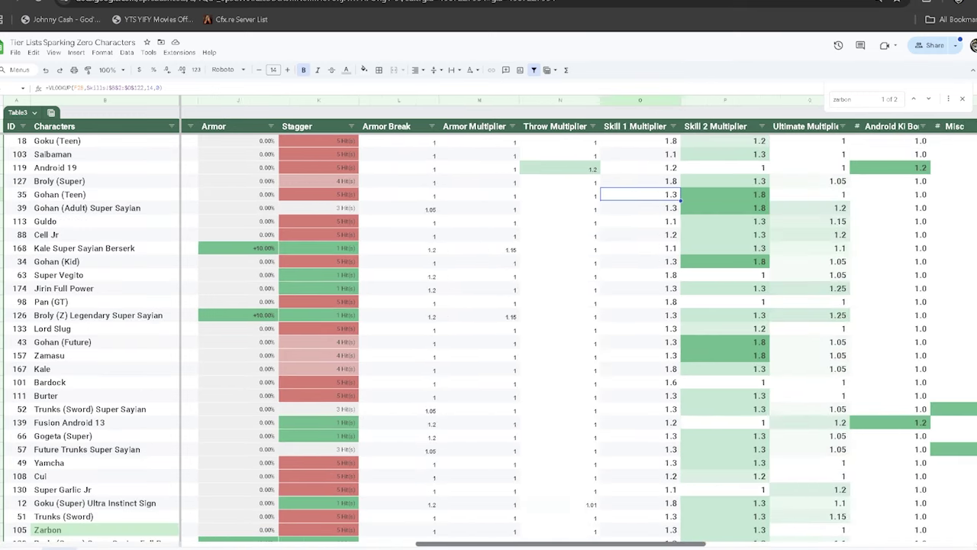
{"action": "scroll", "coordinate": [511, 177], "scroll_direction": "right", "scroll_amount": 5}
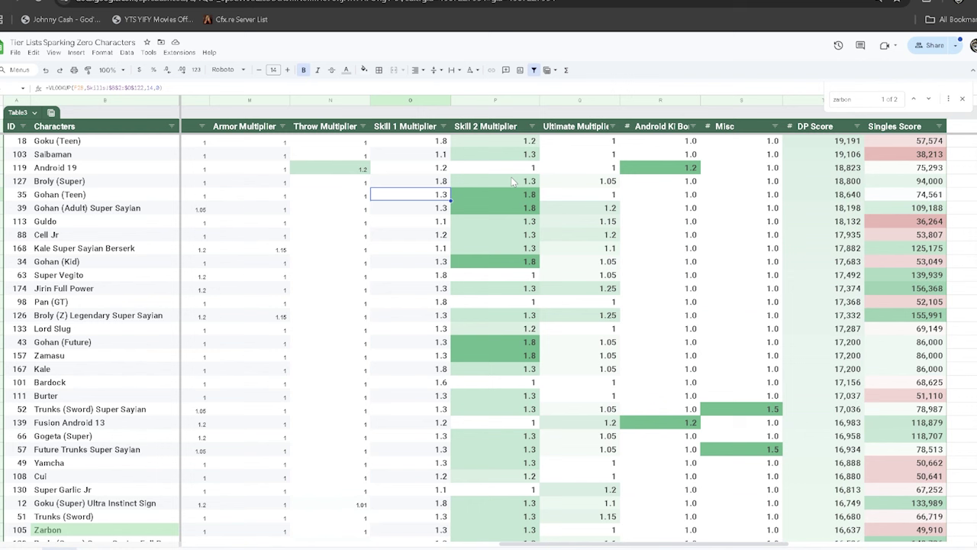
{"action": "left_click", "coordinate": [511, 173]}
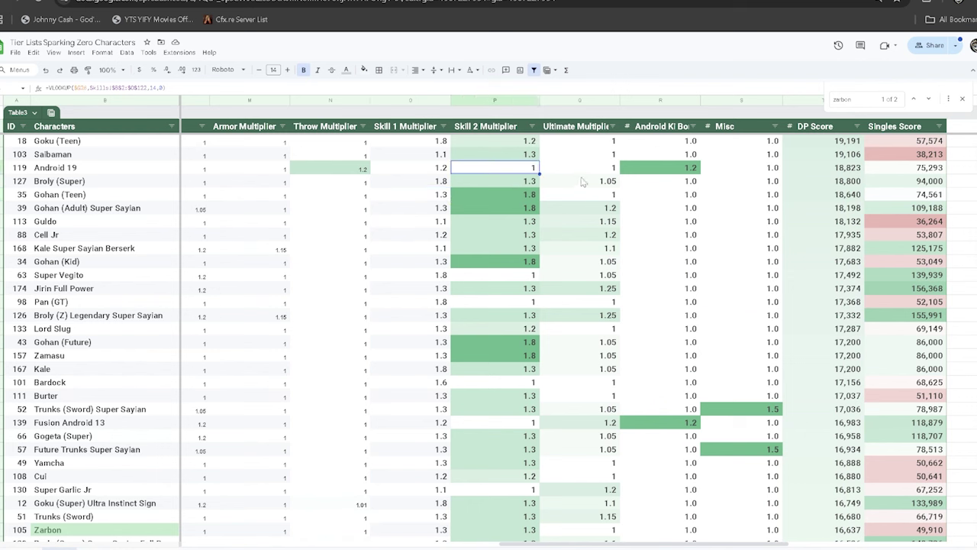
Step: Compare Broly (Super)'s Ultimate Multiplier with the damage and unblockable multipliers in the ultimate blast table
{"action": "left_click", "coordinate": [594, 176]}
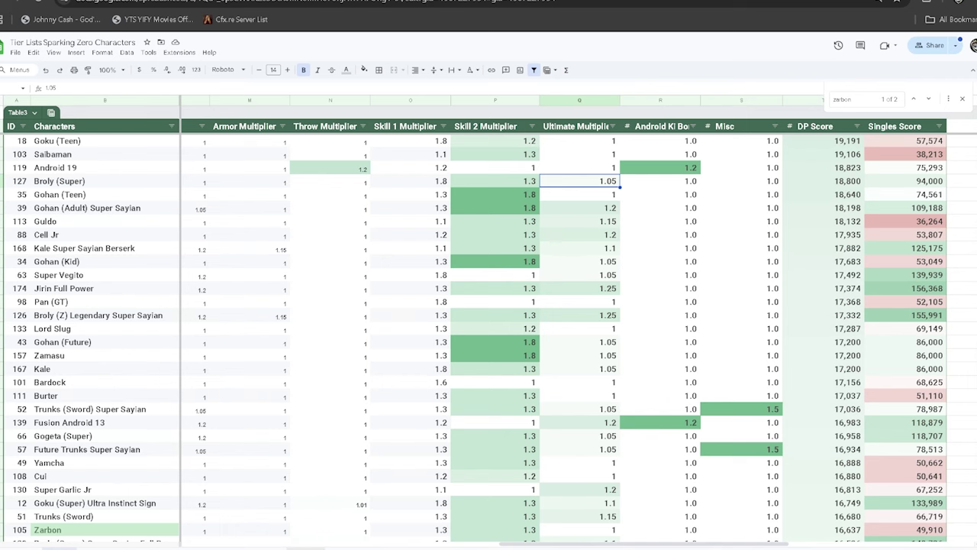
{"action": "key", "text": "ctrl+Page_Up"}
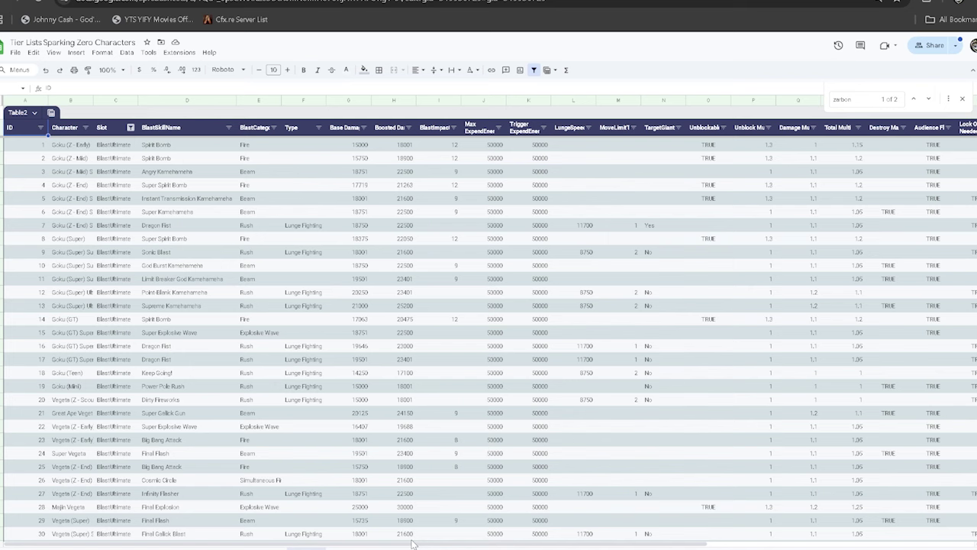
{"action": "left_click_drag", "start_coordinate": [411, 545], "coordinate": [420, 547]}
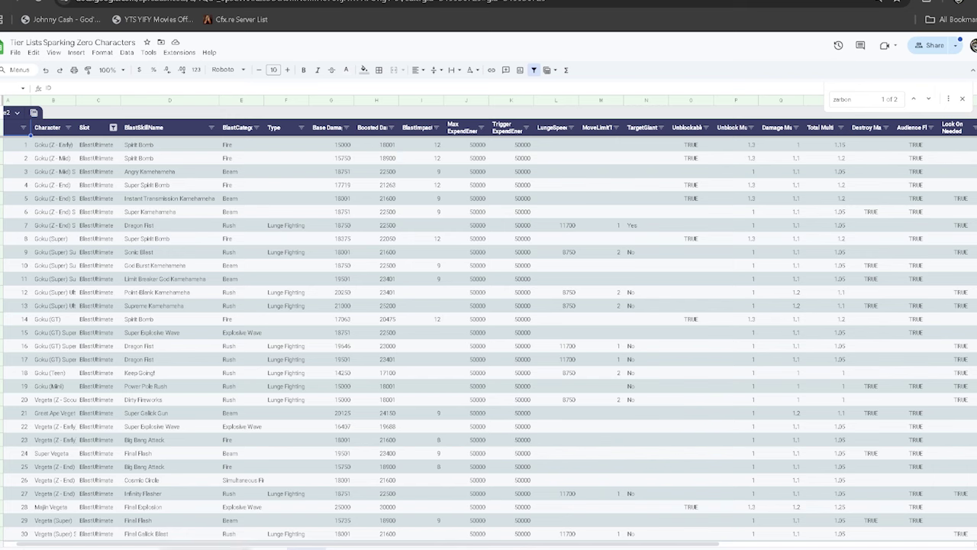
{"action": "key", "text": "ctrl+shift+Page_Down"}
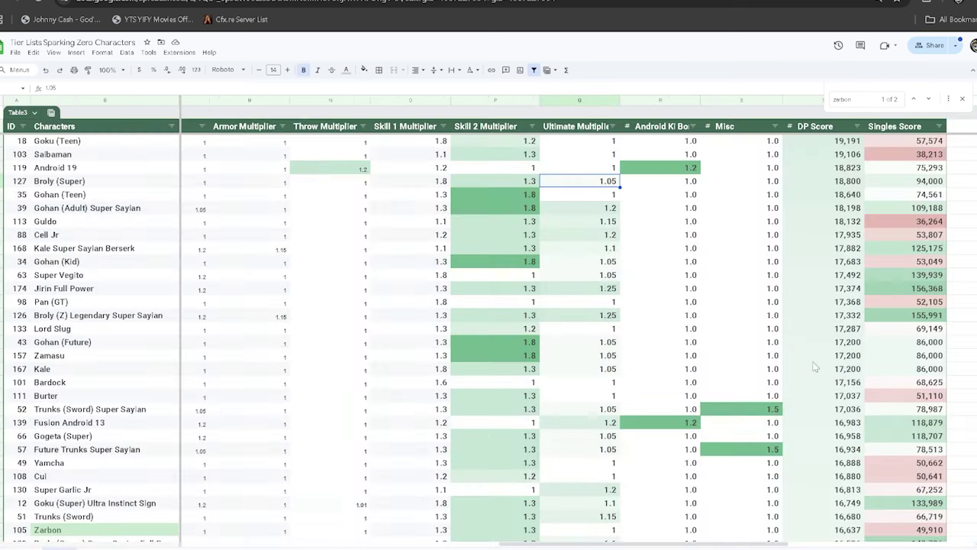
Step: Examine which characters receive the Android Ki bonus, starting from Android 19 and covering the rest of the list
{"action": "left_click", "coordinate": [691, 173]}
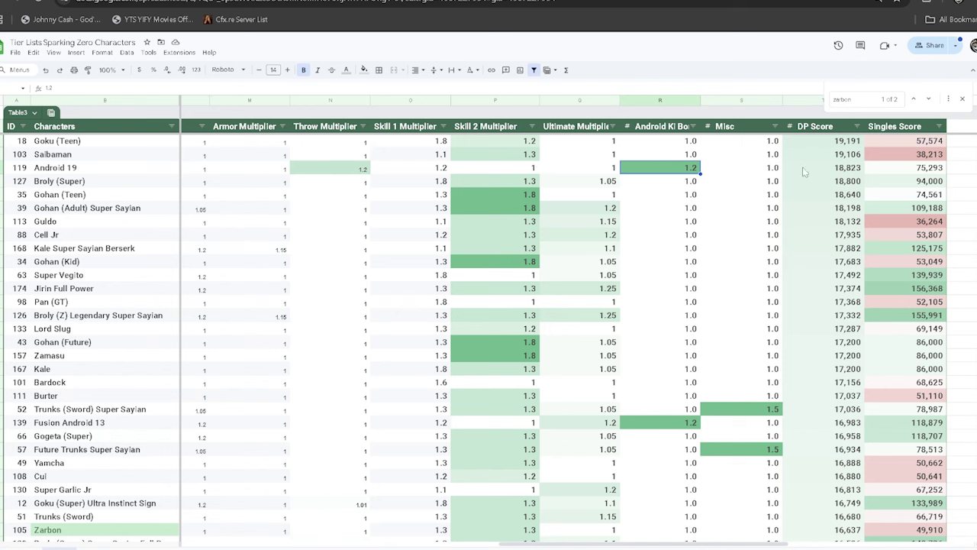
{"action": "scroll", "coordinate": [683, 174], "scroll_direction": "down", "scroll_amount": 20}
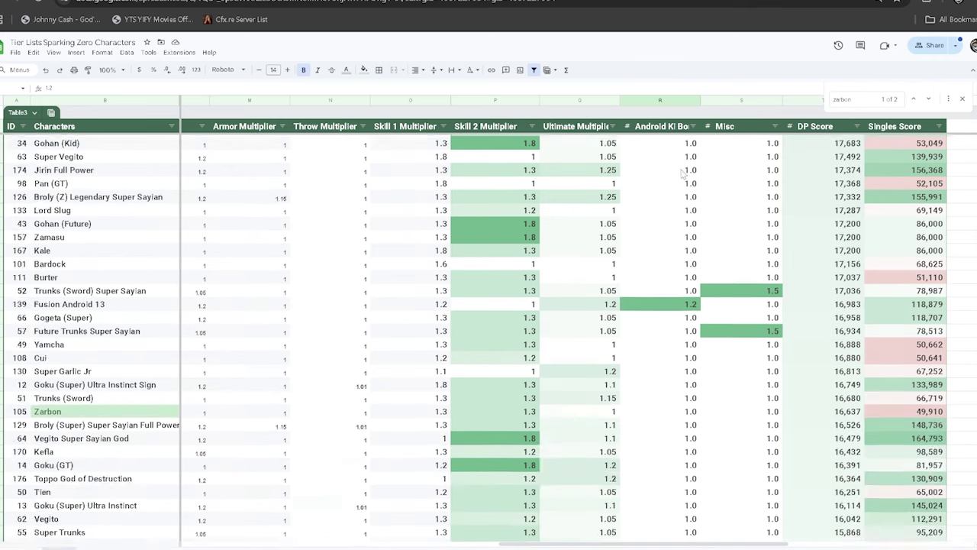
{"action": "scroll", "coordinate": [708, 189], "scroll_direction": "down", "scroll_amount": 20}
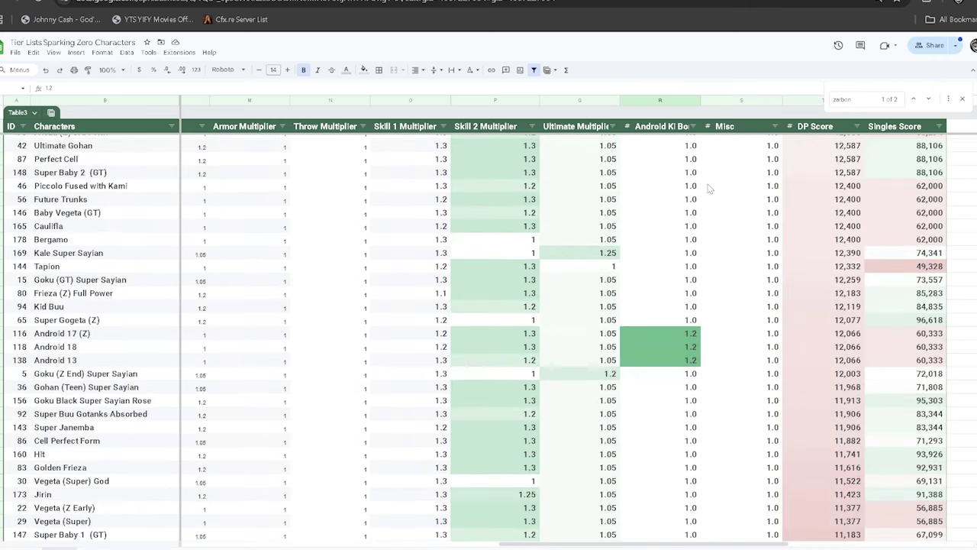
{"action": "scroll", "coordinate": [701, 190], "scroll_direction": "up", "scroll_amount": 20}
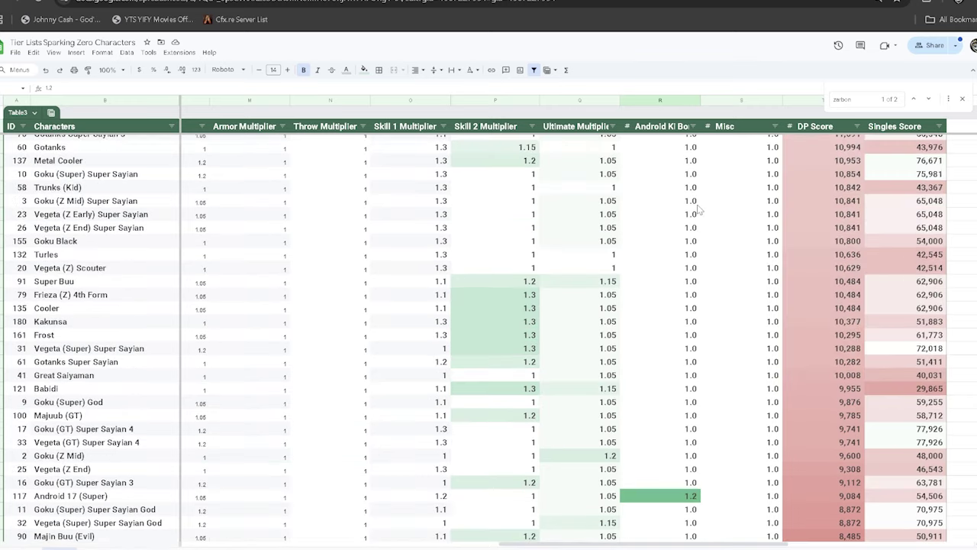
{"action": "scroll", "coordinate": [698, 216], "scroll_direction": "up", "scroll_amount": 15}
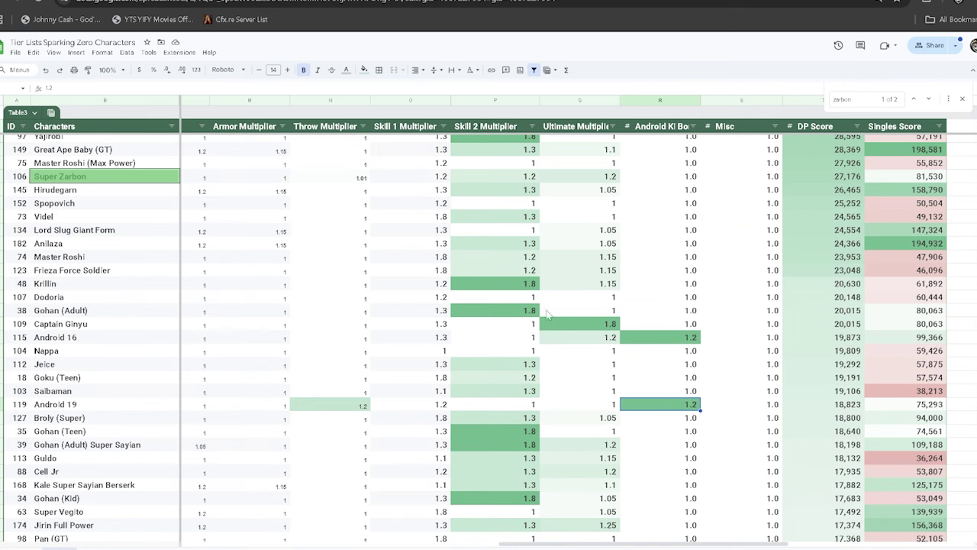
{"action": "scroll", "coordinate": [576, 314], "scroll_direction": "down", "scroll_amount": 2}
{"action": "scroll", "coordinate": [577, 315], "scroll_direction": "up", "scroll_amount": 3}
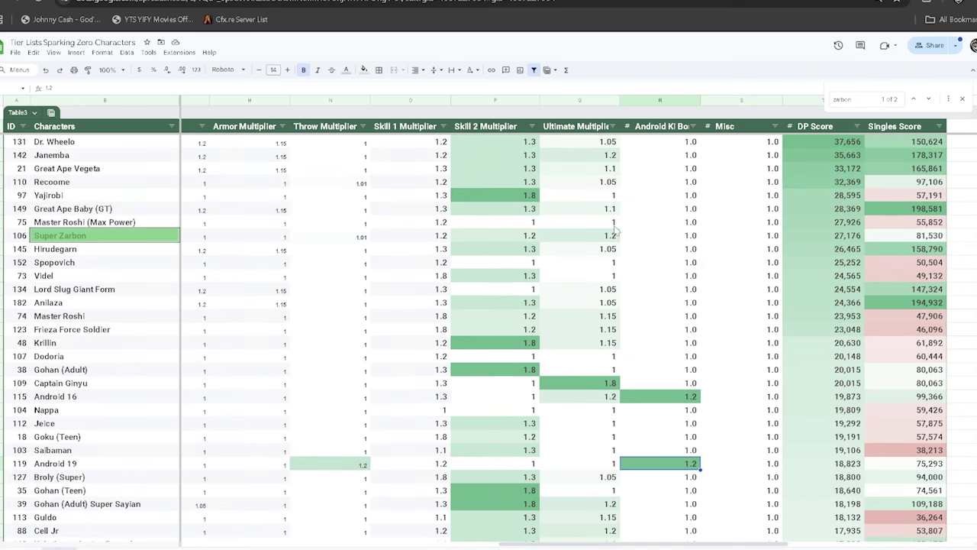
Step: Check Recoome's Ultimate Multiplier and Android 16's Android Ki bonus
{"action": "left_click", "coordinate": [595, 187]}
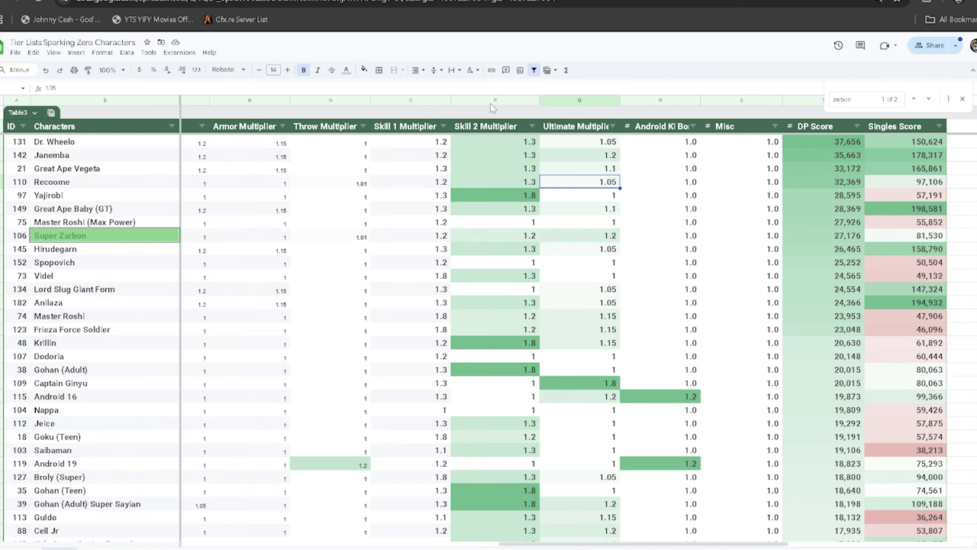
{"action": "scroll", "coordinate": [660, 316], "scroll_direction": "down", "scroll_amount": 2}
{"action": "left_click", "coordinate": [670, 340]}
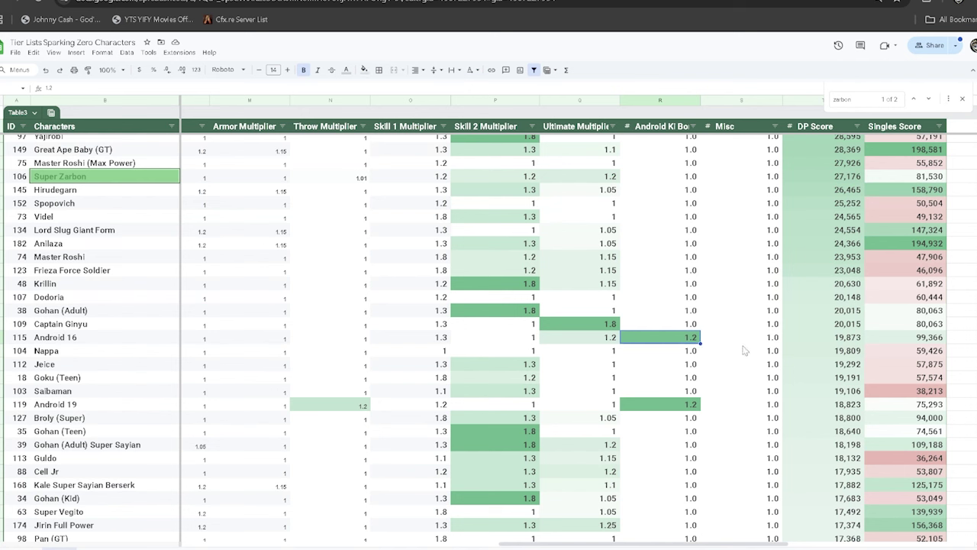
Step: Check the Misc bonus values of Trunks (Sword) Super Sayian and Future Trunks Super Sayian
{"action": "scroll", "coordinate": [771, 219], "scroll_direction": "up", "scroll_amount": 1}
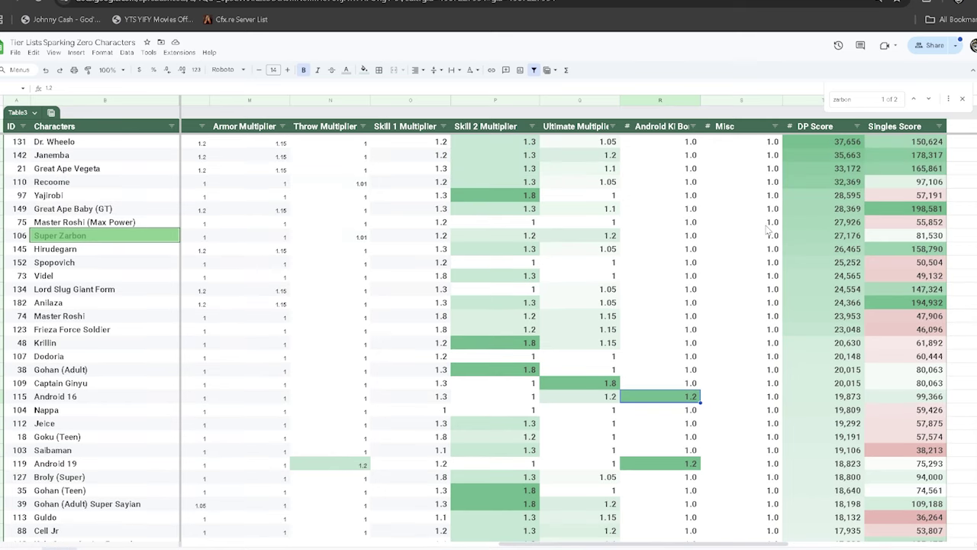
{"action": "scroll", "coordinate": [768, 229], "scroll_direction": "down", "scroll_amount": 7}
{"action": "scroll", "coordinate": [751, 243], "scroll_direction": "up", "scroll_amount": 1}
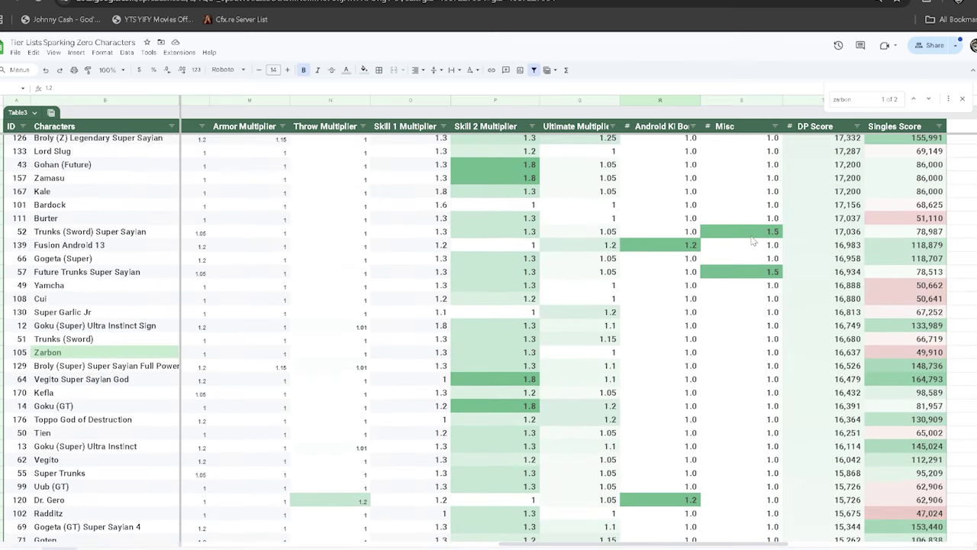
{"action": "left_click", "coordinate": [759, 232]}
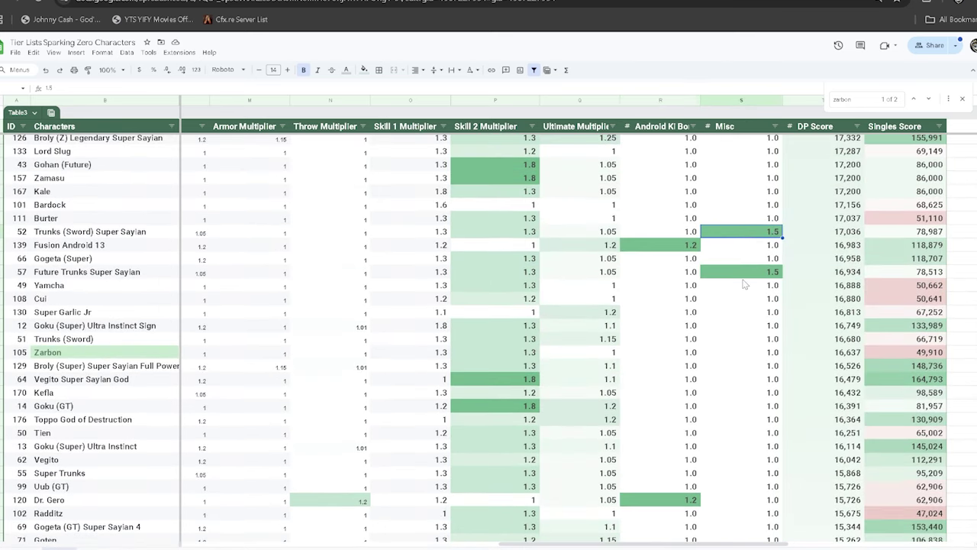
{"action": "left_click", "coordinate": [743, 276]}
Step: Inspect Dr. Wheelo's DP Score formula and follow the DP Score ranking down to Mr Satan at the end of the list
{"action": "scroll", "coordinate": [745, 282], "scroll_direction": "up", "scroll_amount": 6}
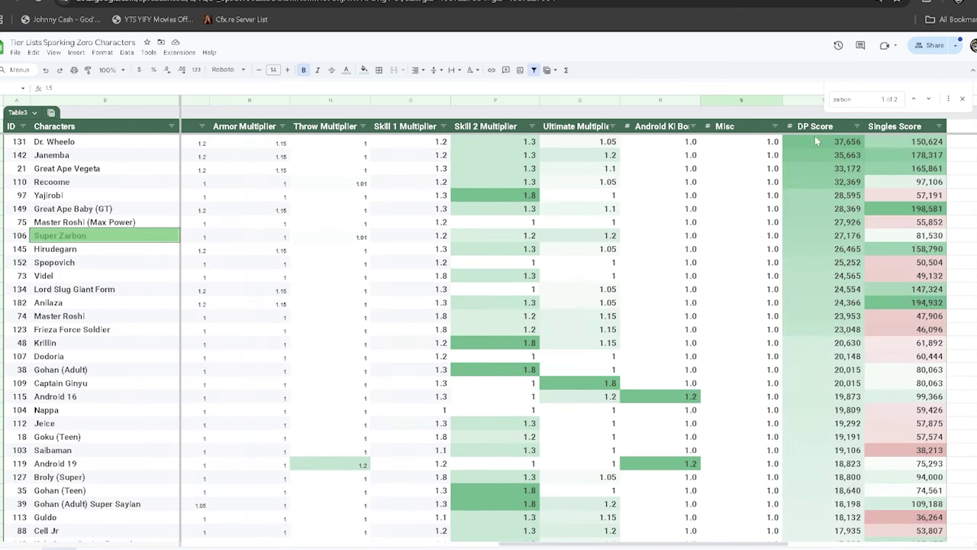
{"action": "left_click", "coordinate": [825, 139]}
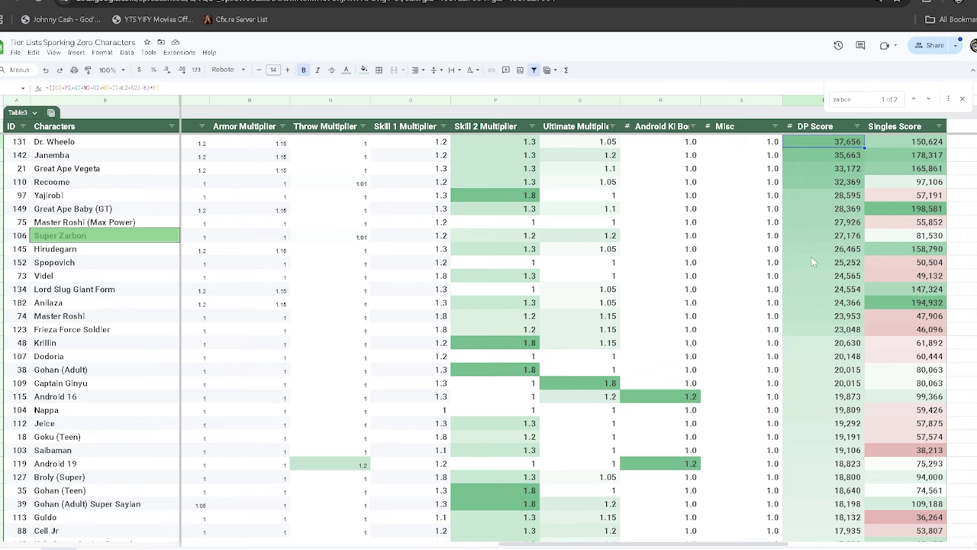
{"action": "scroll", "coordinate": [794, 298], "scroll_direction": "down", "scroll_amount": 12}
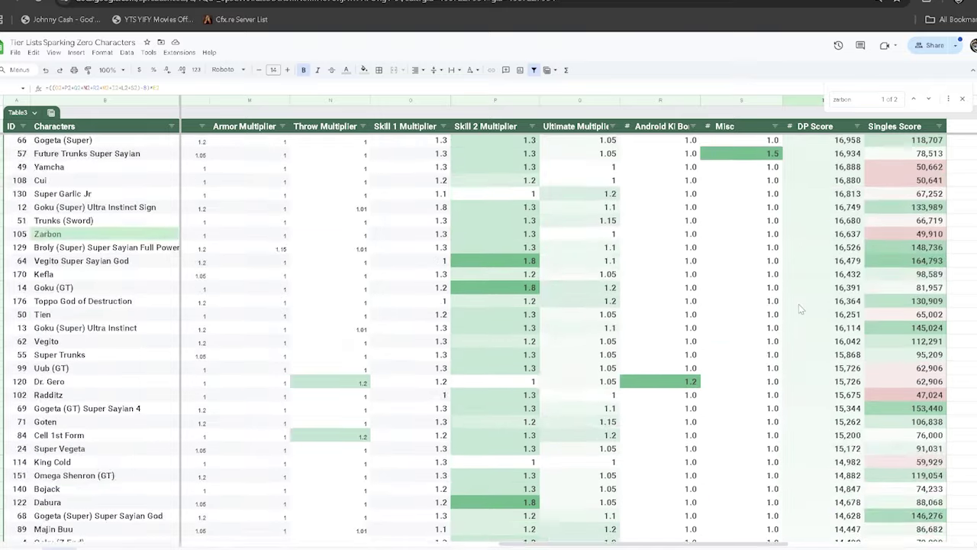
{"action": "scroll", "coordinate": [800, 308], "scroll_direction": "down", "scroll_amount": 15}
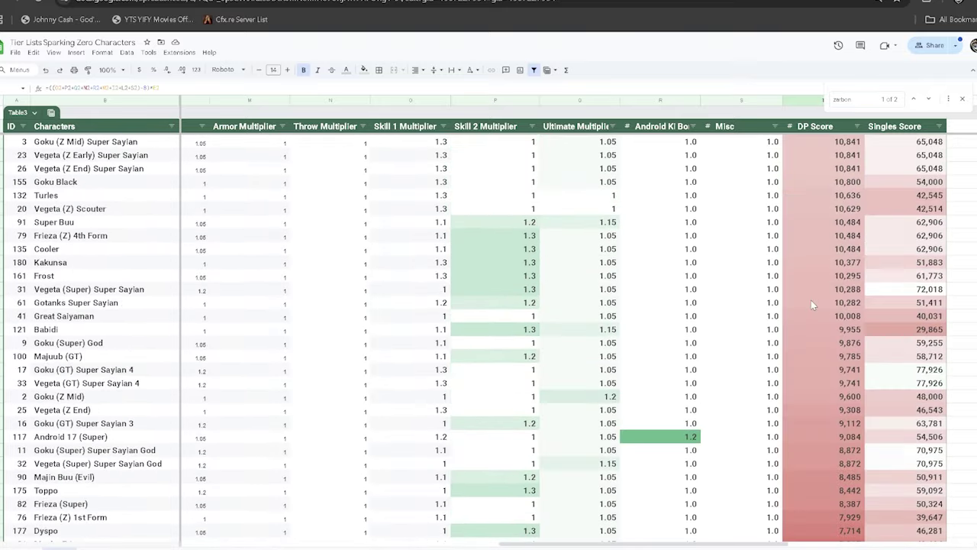
{"action": "left_click", "coordinate": [840, 378]}
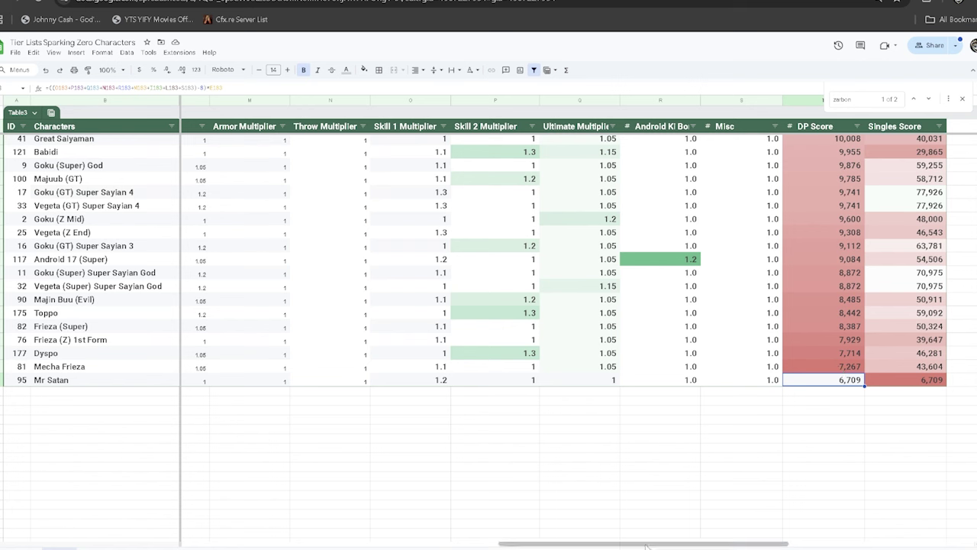
Step: Compare Mr Satan's Singles Score and DP Score formulas, and check Mecha Frieza's DP Score
{"action": "left_click_drag", "start_coordinate": [657, 545], "coordinate": [682, 520]}
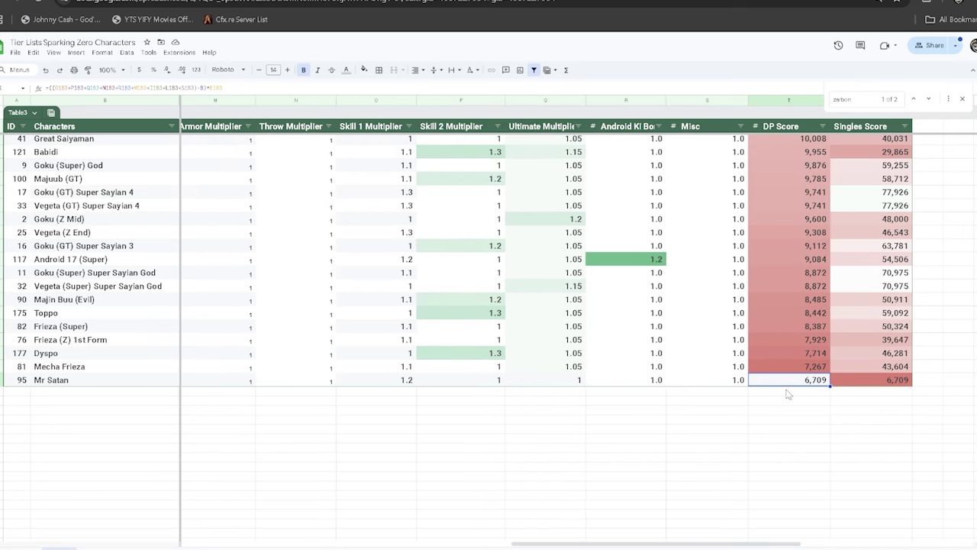
{"action": "left_click", "coordinate": [890, 382]}
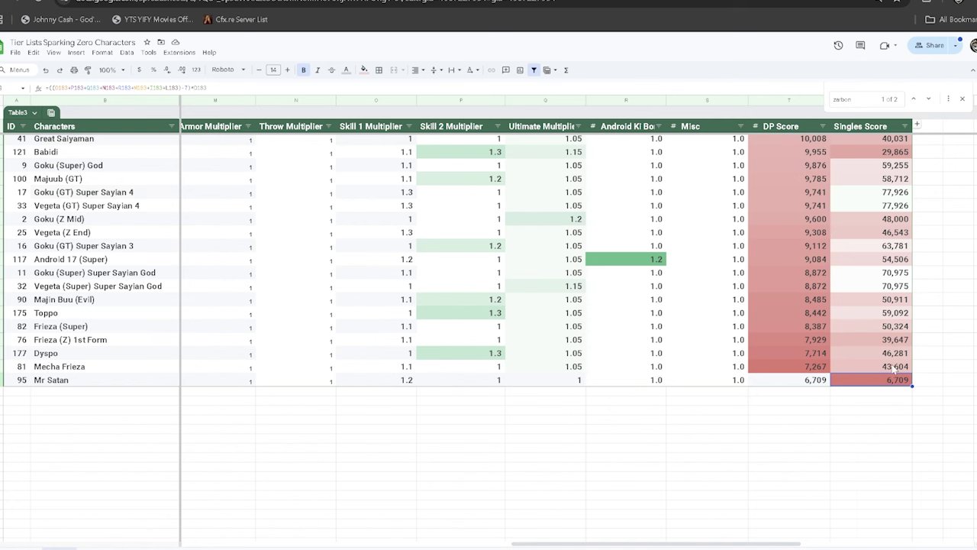
{"action": "left_click", "coordinate": [809, 381]}
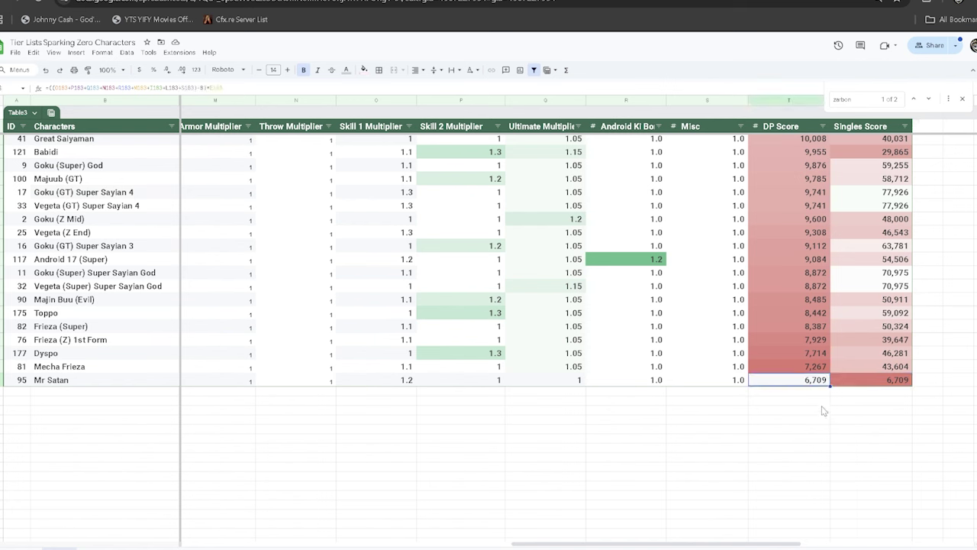
{"action": "left_click", "coordinate": [823, 367]}
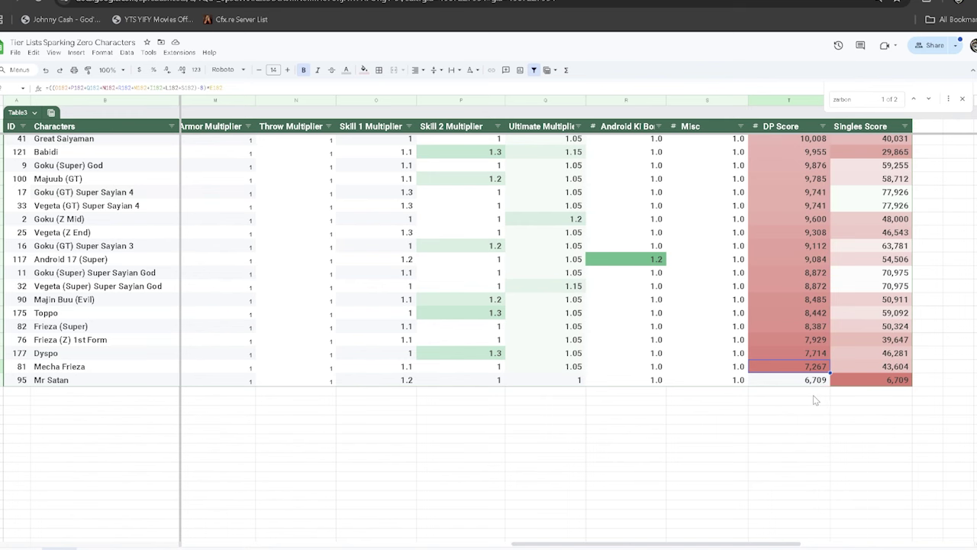
Step: Review the scores from the lowest-ranked characters back up to Dr. Wheelo, and show the class, stat, skill and ultimate columns
{"action": "scroll", "coordinate": [841, 395], "scroll_direction": "up", "scroll_amount": 2}
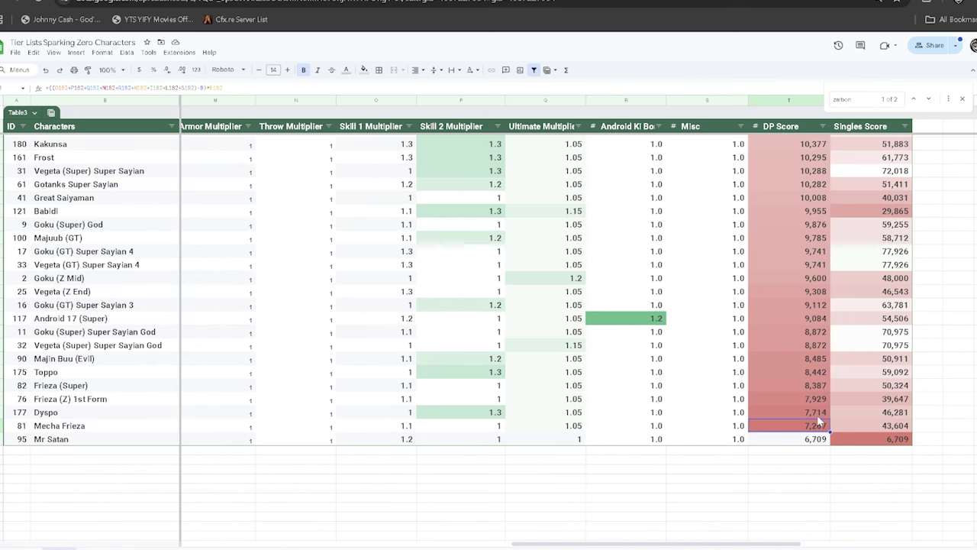
{"action": "scroll", "coordinate": [849, 412], "scroll_direction": "up", "scroll_amount": 20}
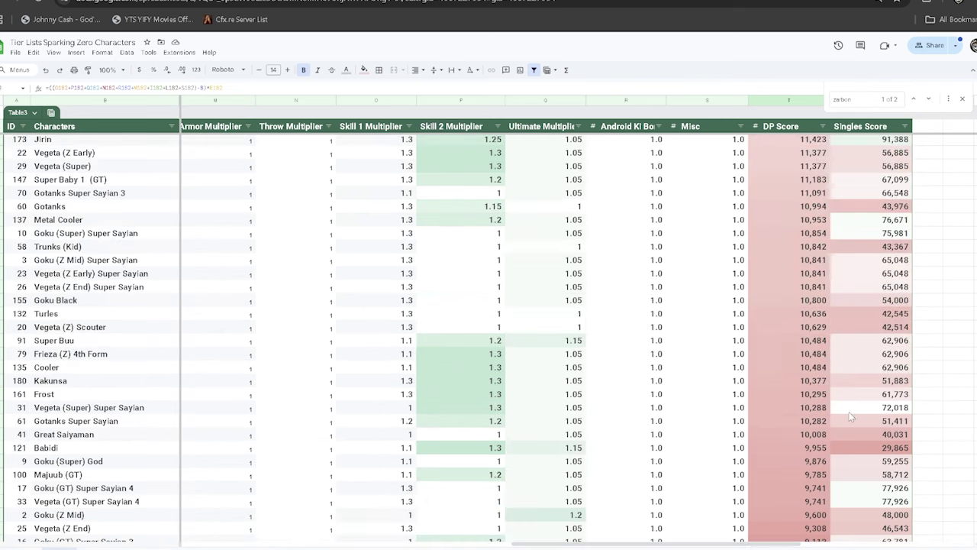
{"action": "scroll", "coordinate": [824, 392], "scroll_direction": "up", "scroll_amount": 20}
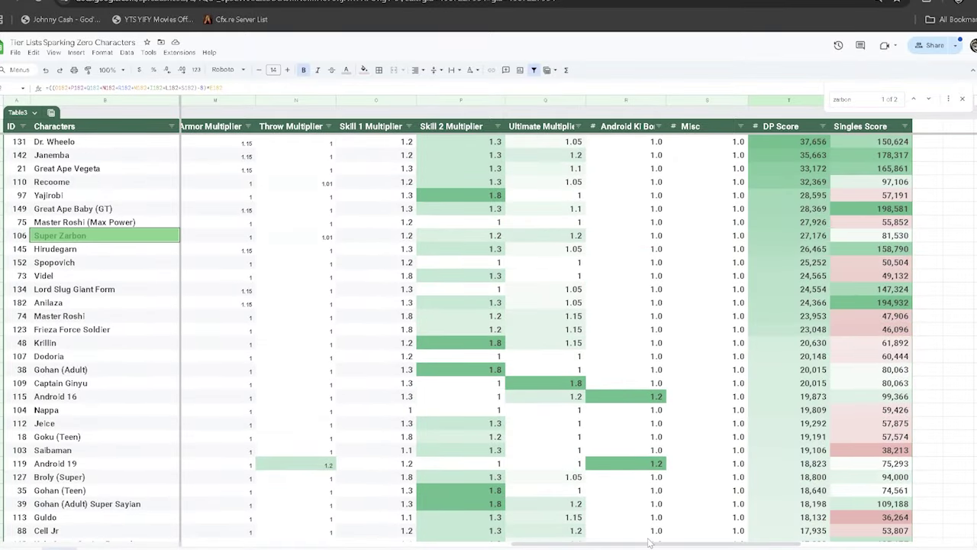
{"action": "left_click_drag", "start_coordinate": [649, 542], "coordinate": [319, 544]}
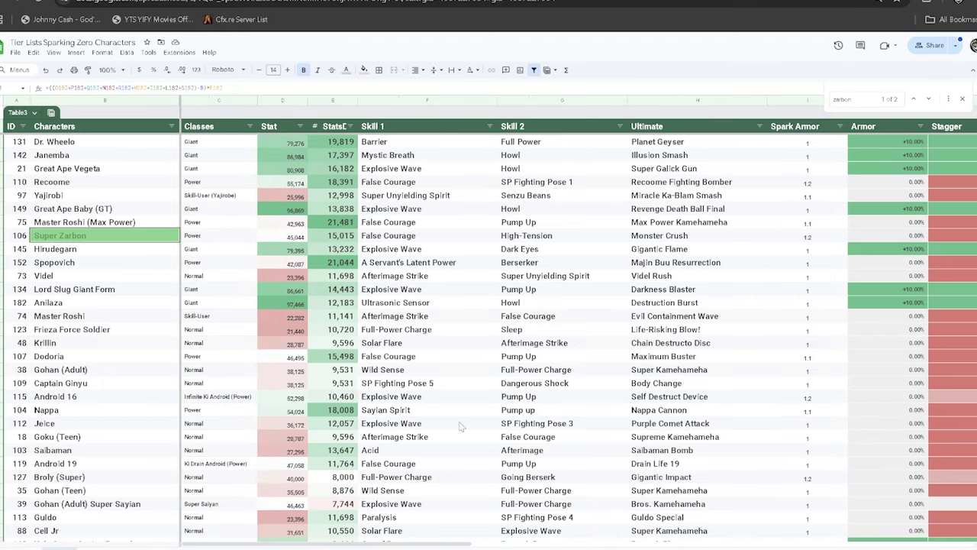